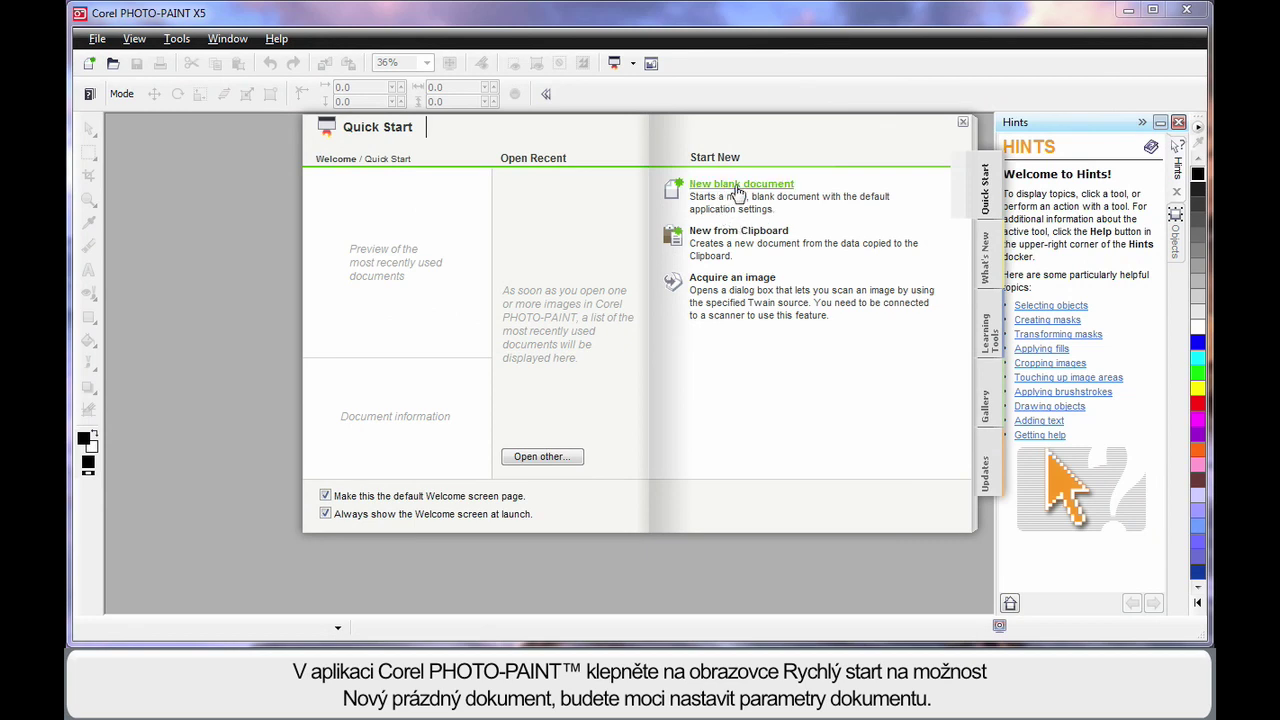
- Create a new blank 100×150 mm image with a resolution of 300 dpi
left_click(737, 190)
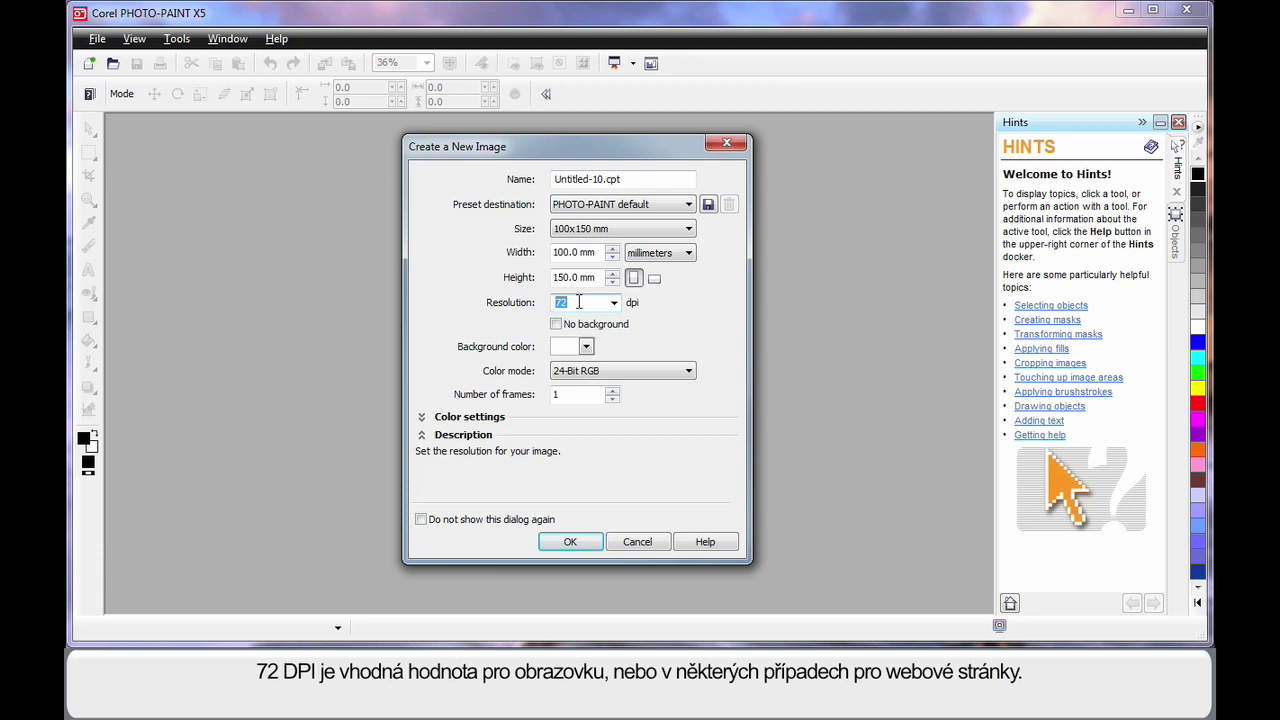
left_click(579, 303)
double_click(563, 305)
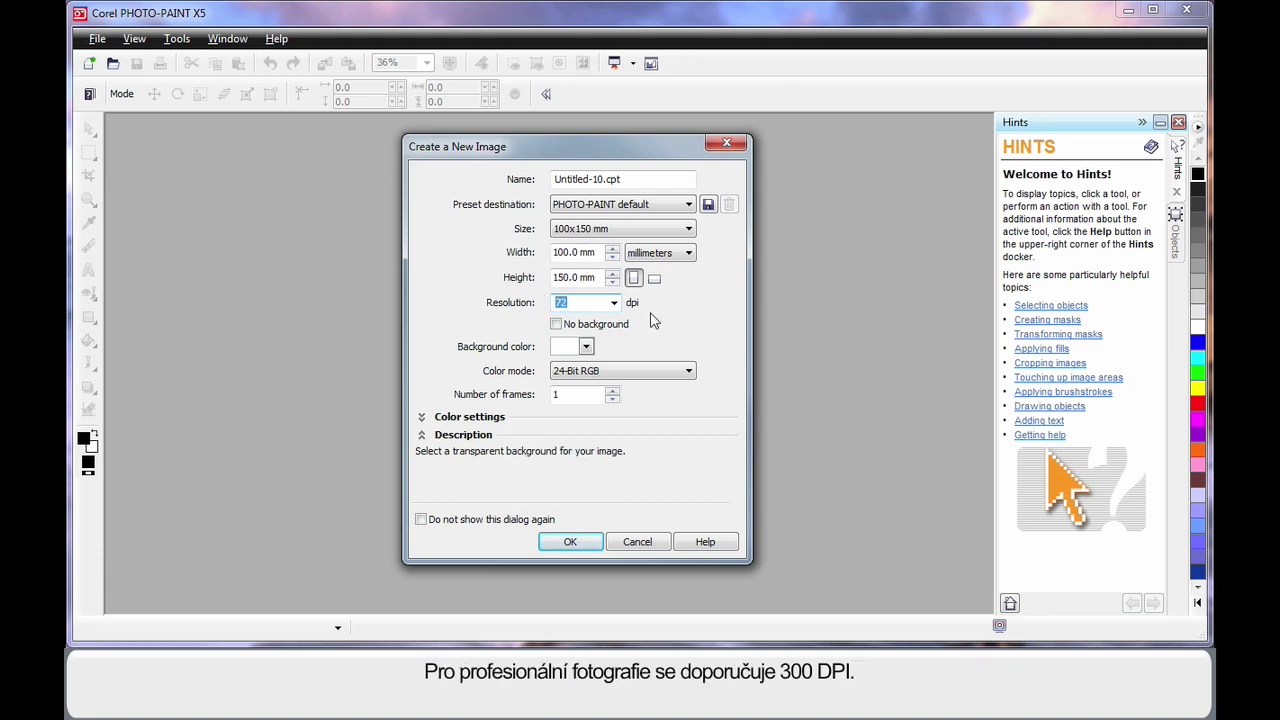
type("3")
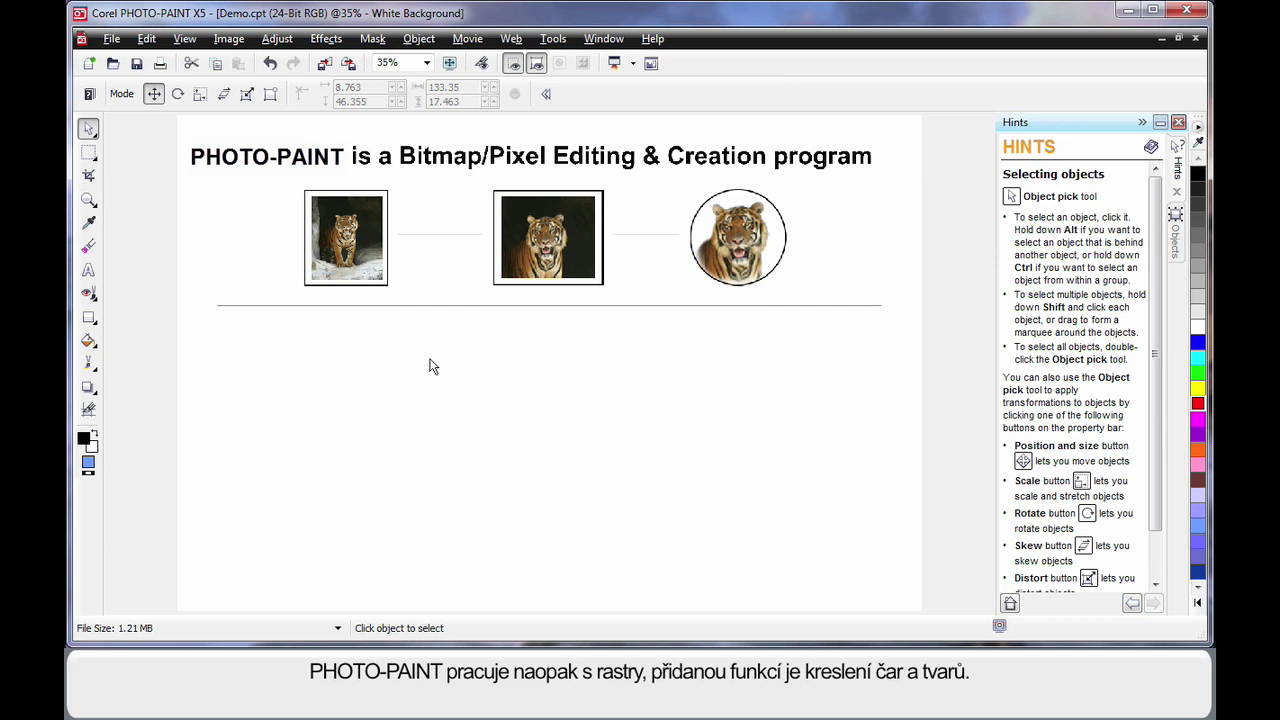
- Zoom in on the round tiger head in Demo.cpt to reveal its individual pixels
left_click(331, 317)
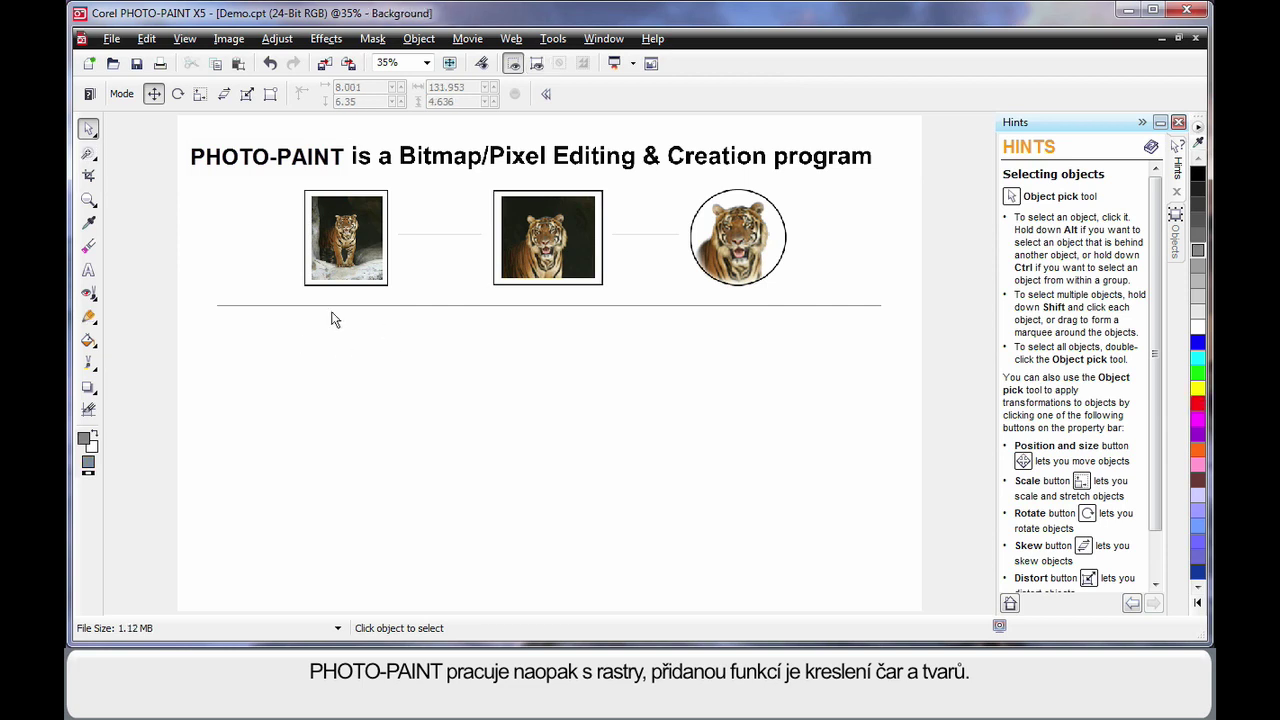
left_click(89, 203)
left_click_drag(709, 212, 732, 233)
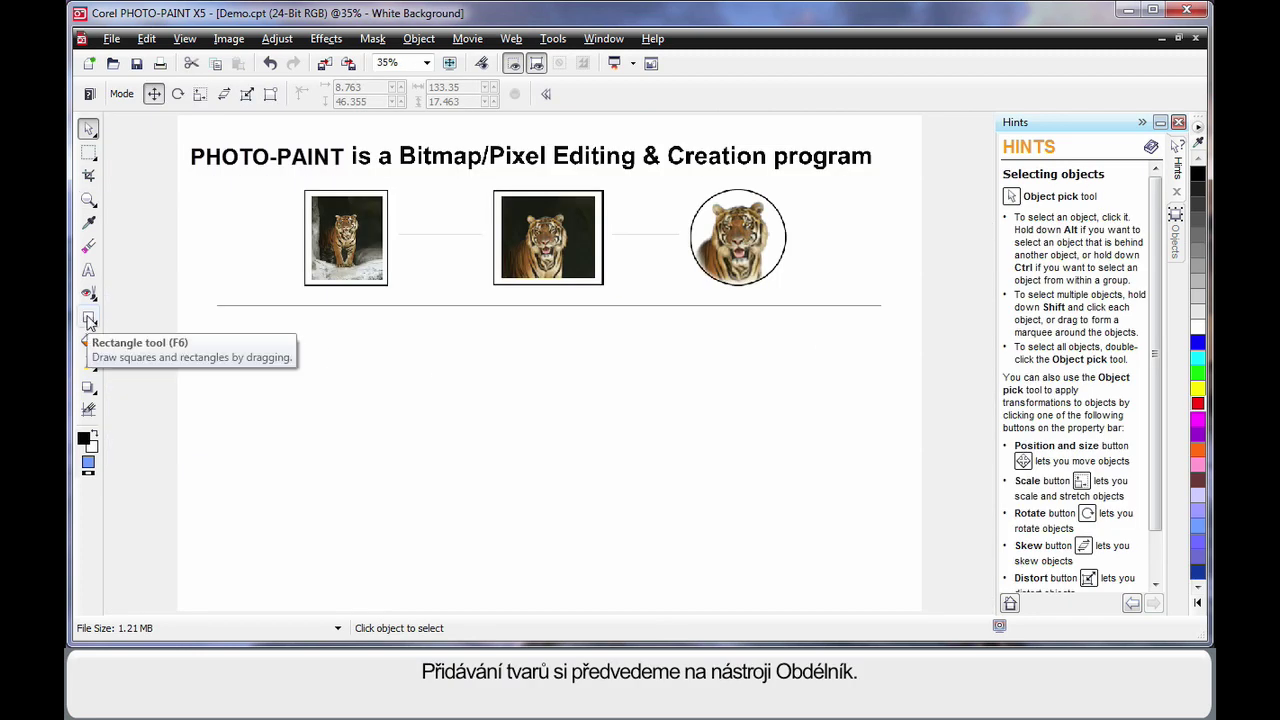
left_click(88, 318)
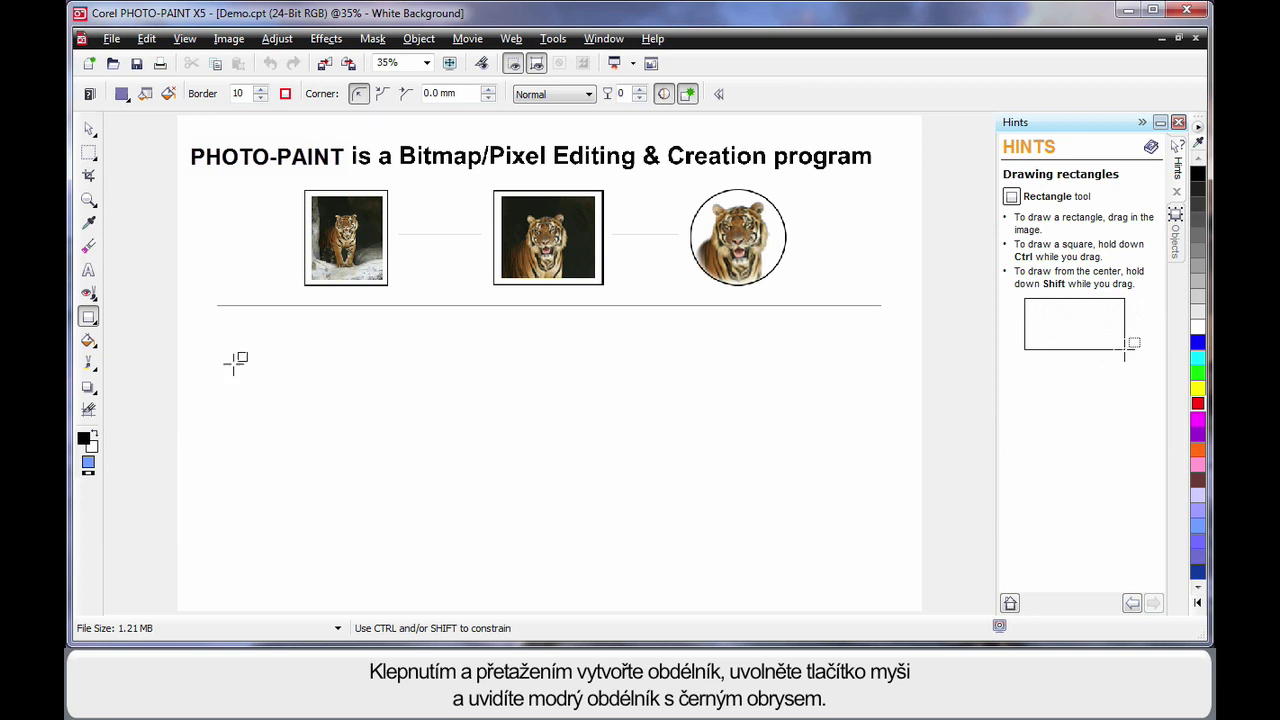
left_click_drag(220, 345, 887, 427)
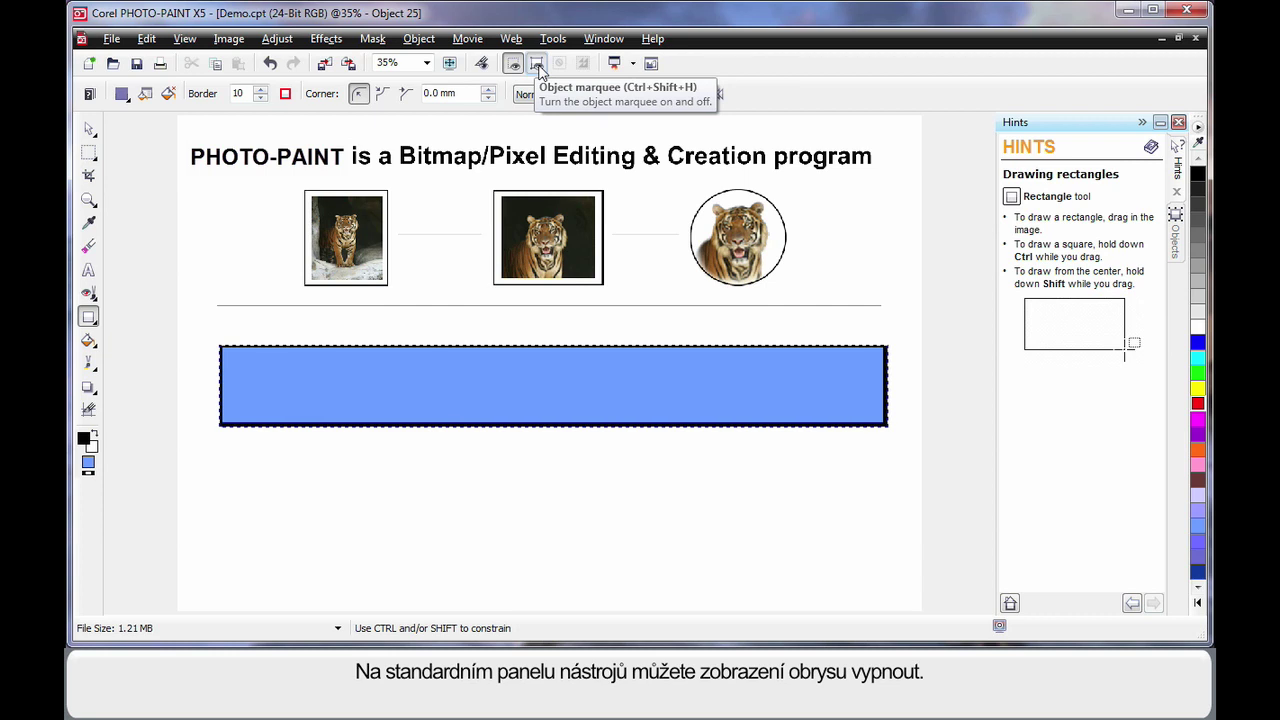
left_click(538, 66)
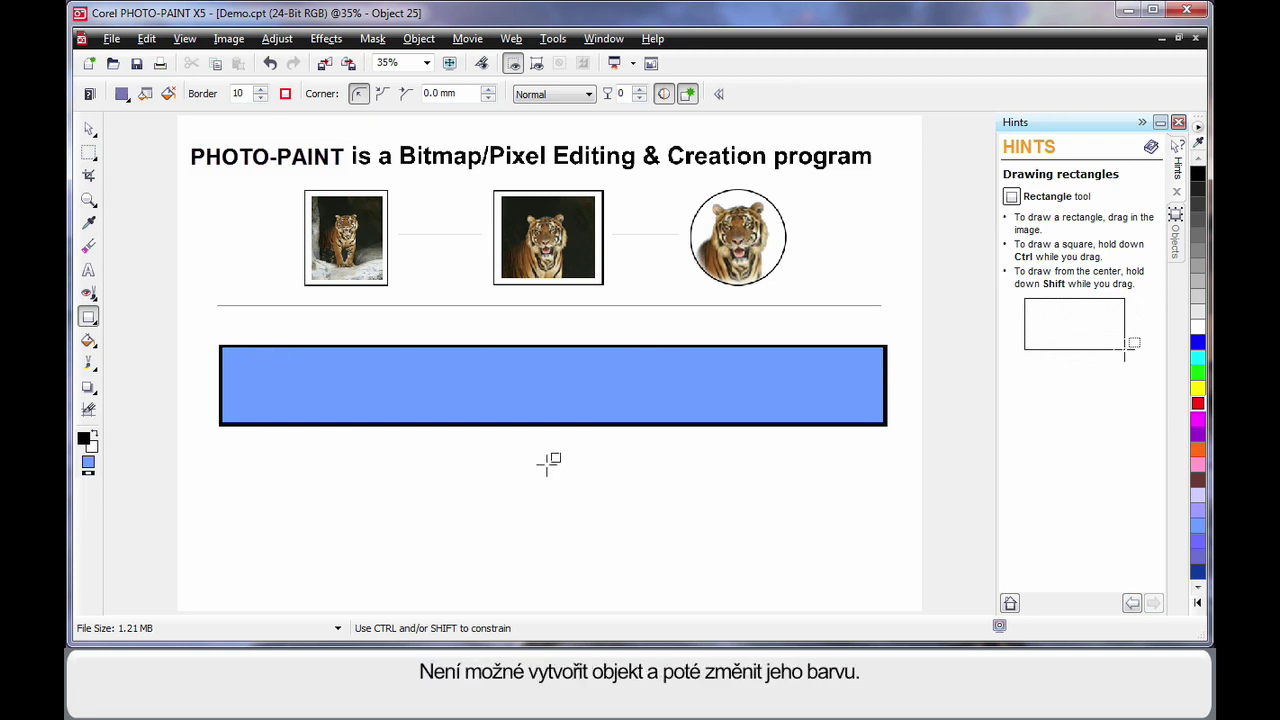
left_click(89, 128)
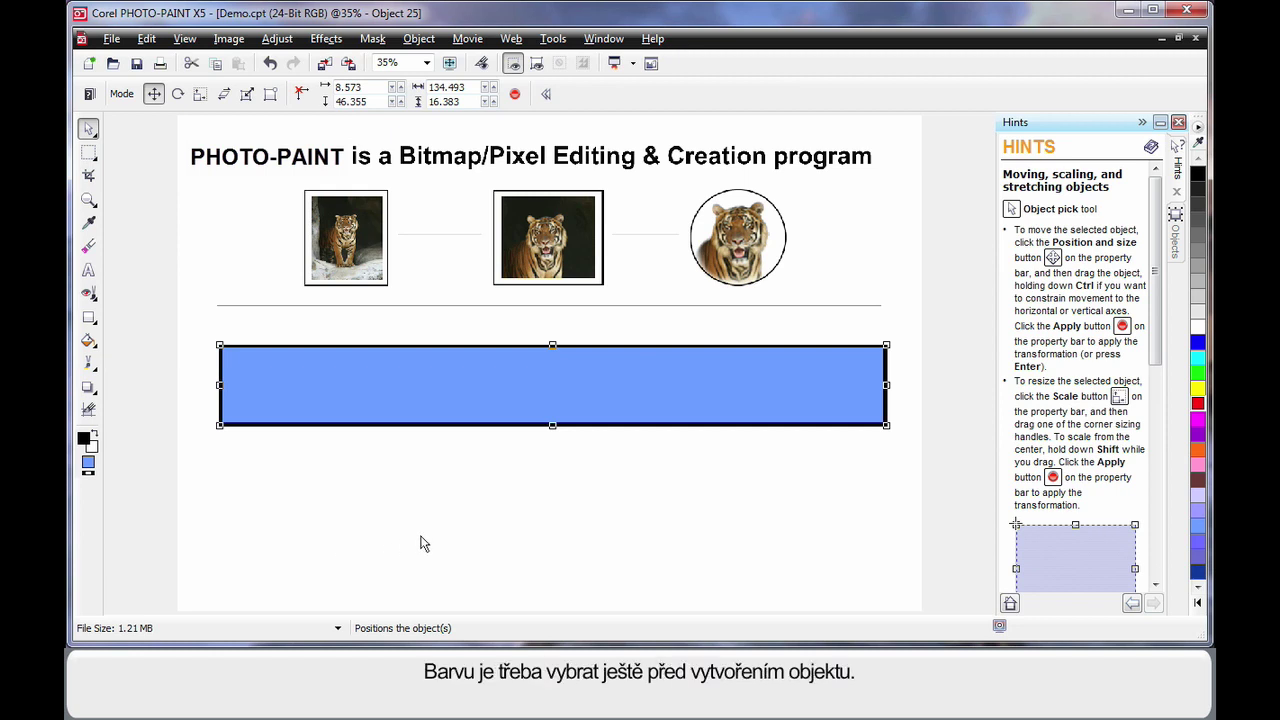
key("Delete")
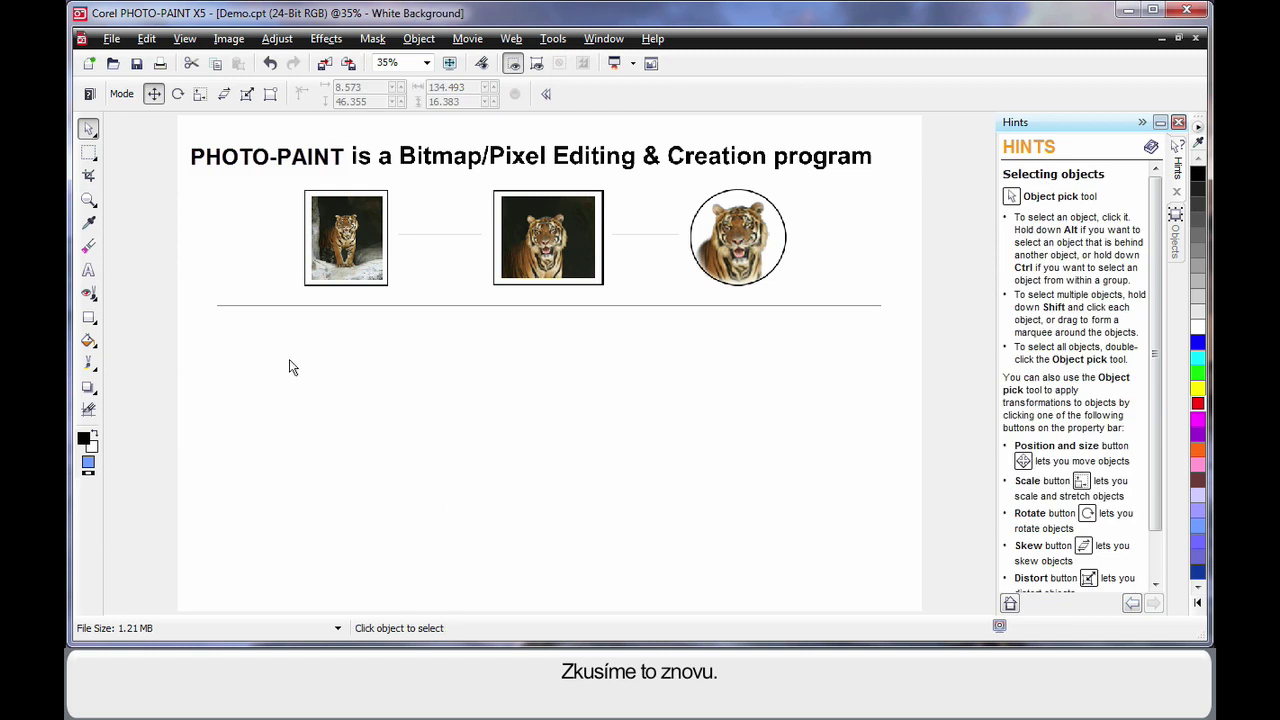
- Select the Ellipse tool with a 10-pixel border and a red foreground colour
left_click(89, 320)
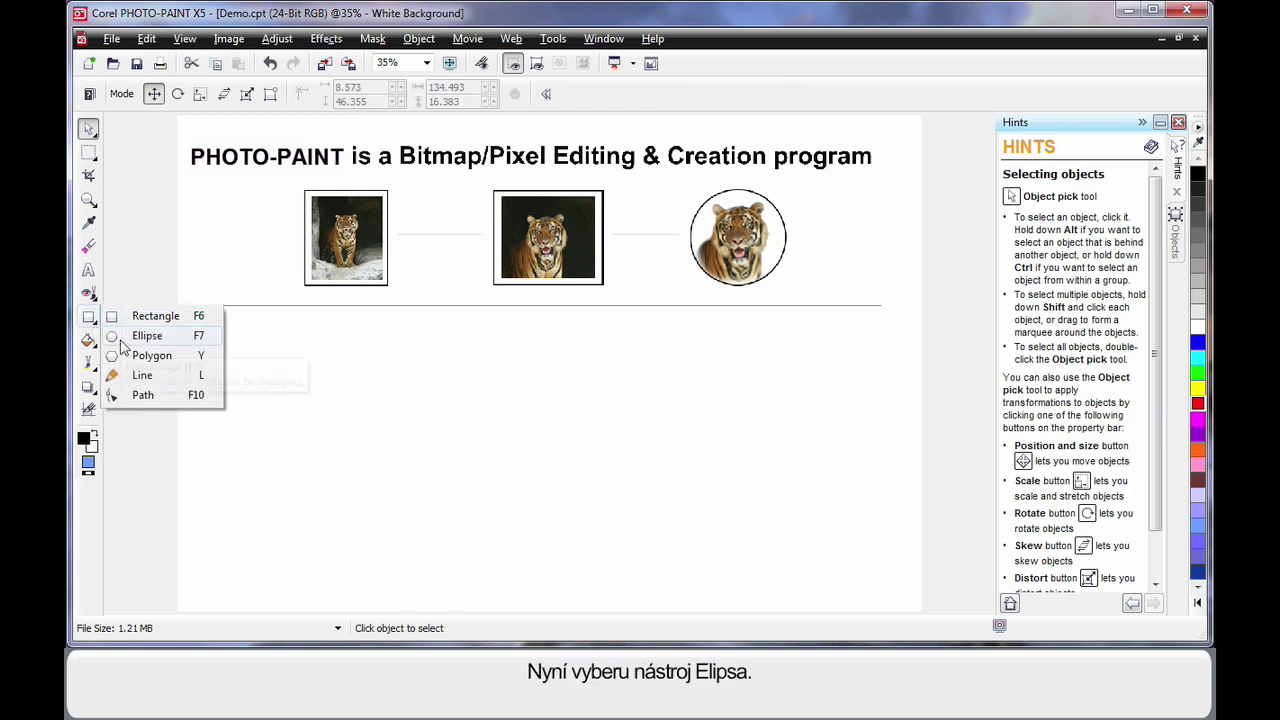
left_click(124, 342)
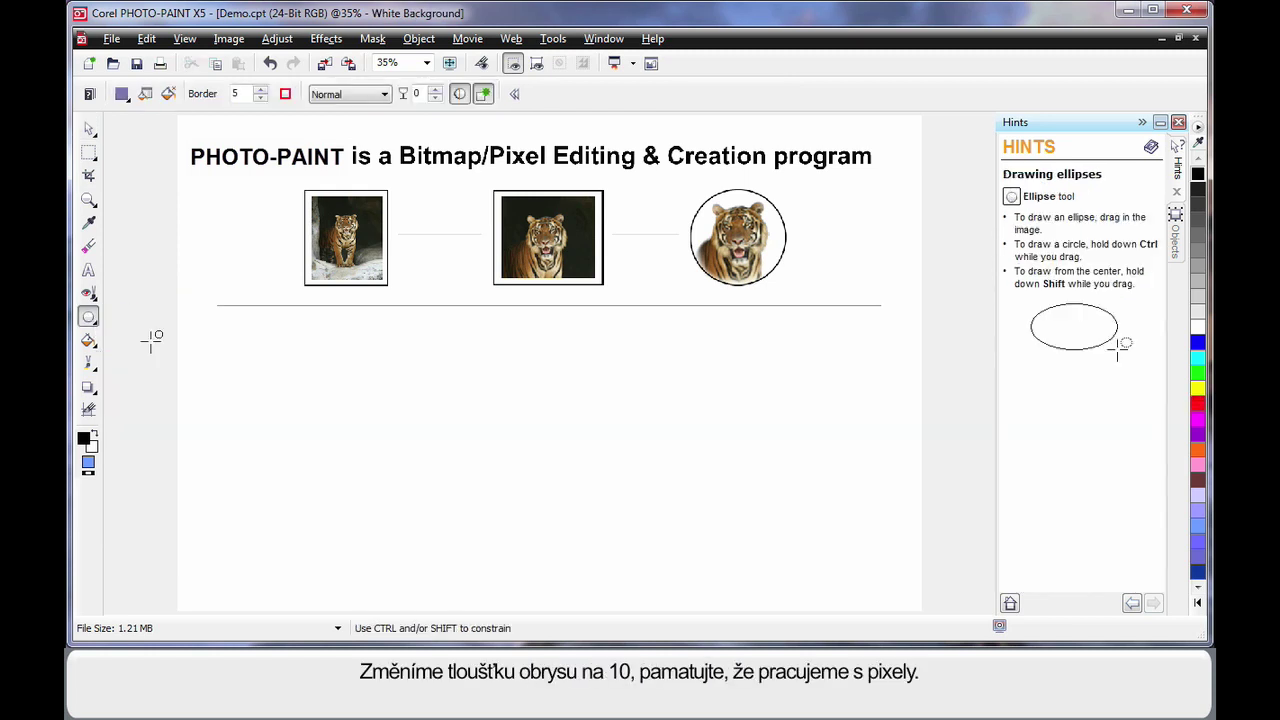
double_click(246, 92)
type("10")
double_click(87, 441)
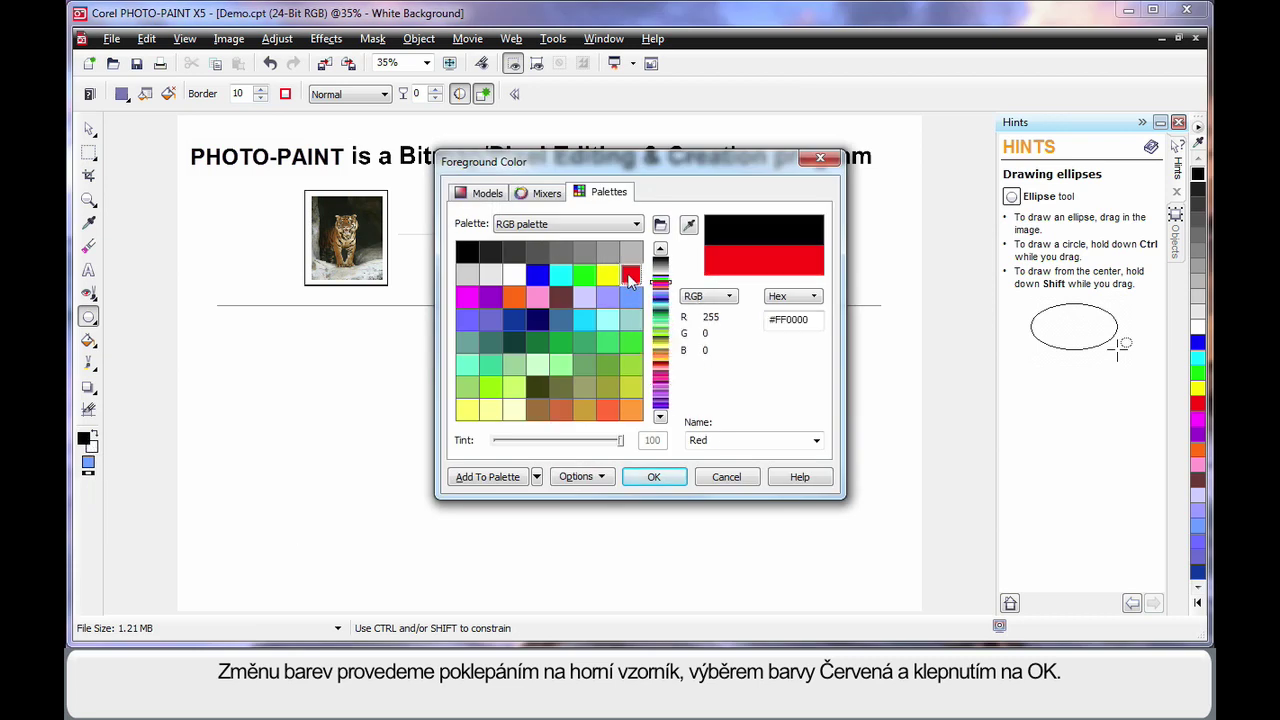
left_click(654, 477)
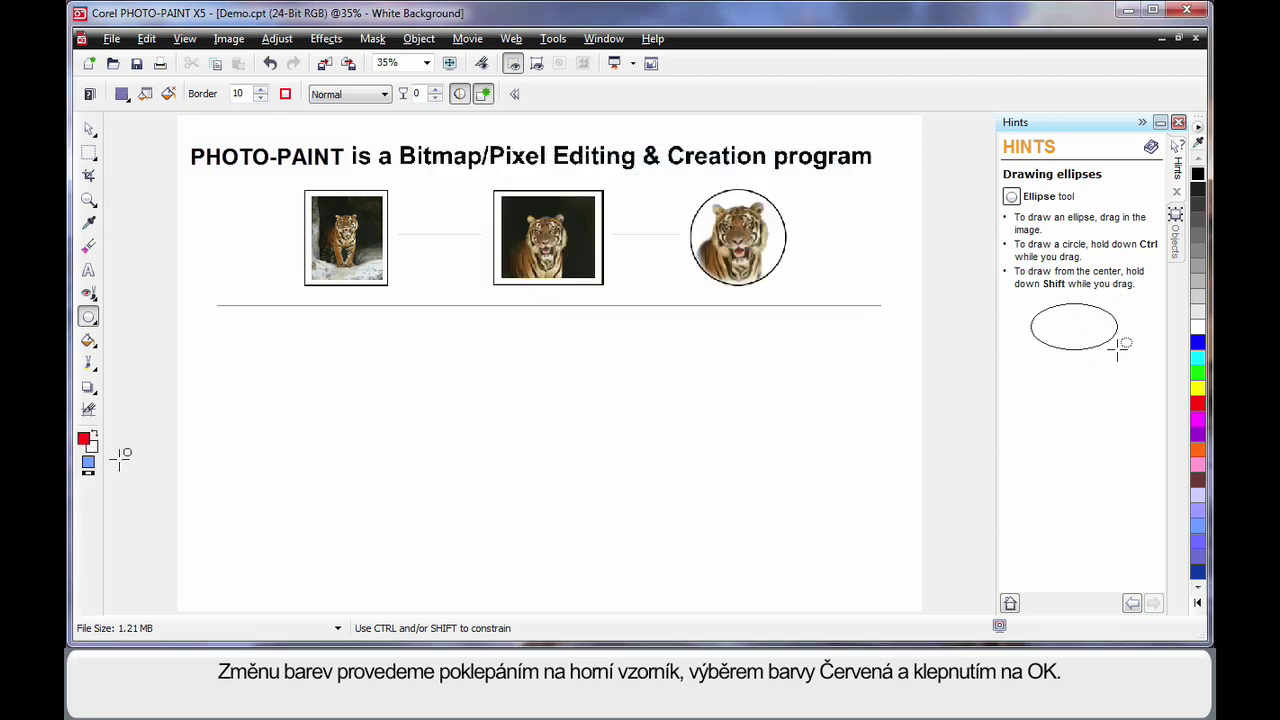
- Set the ellipse fill to a uniform pure Blue (#0000FF)
double_click(89, 464)
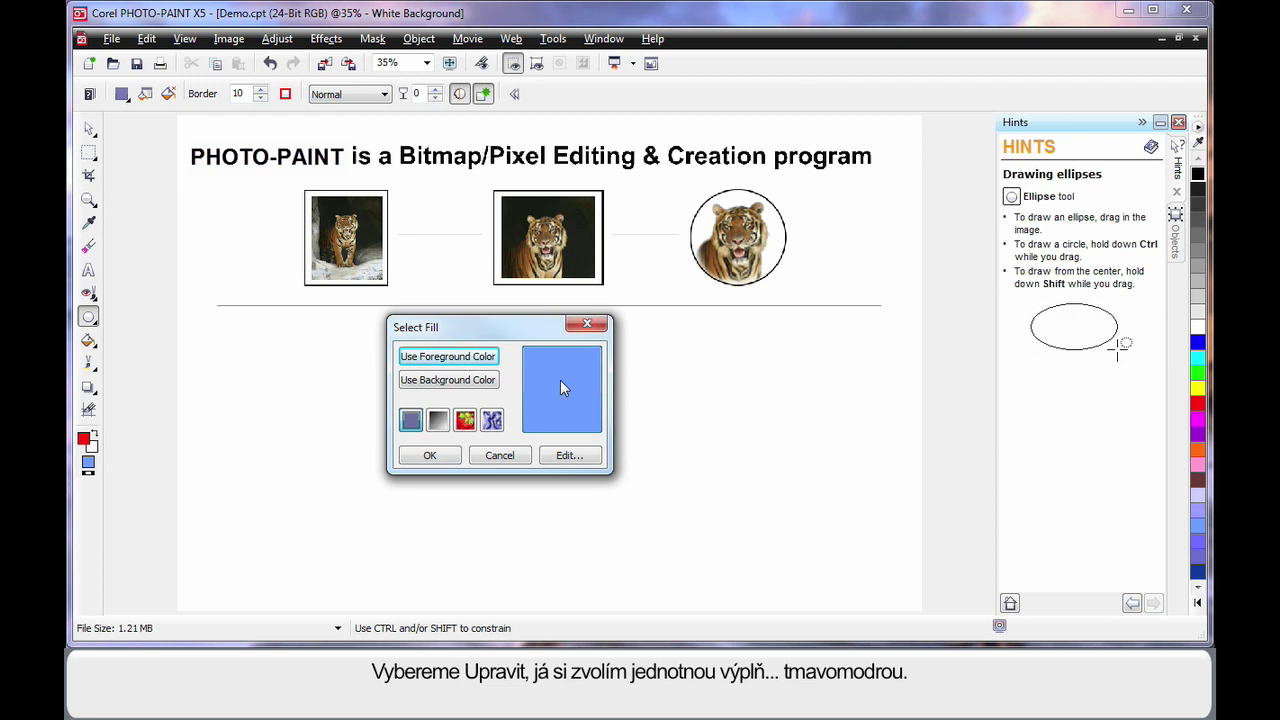
left_click(570, 456)
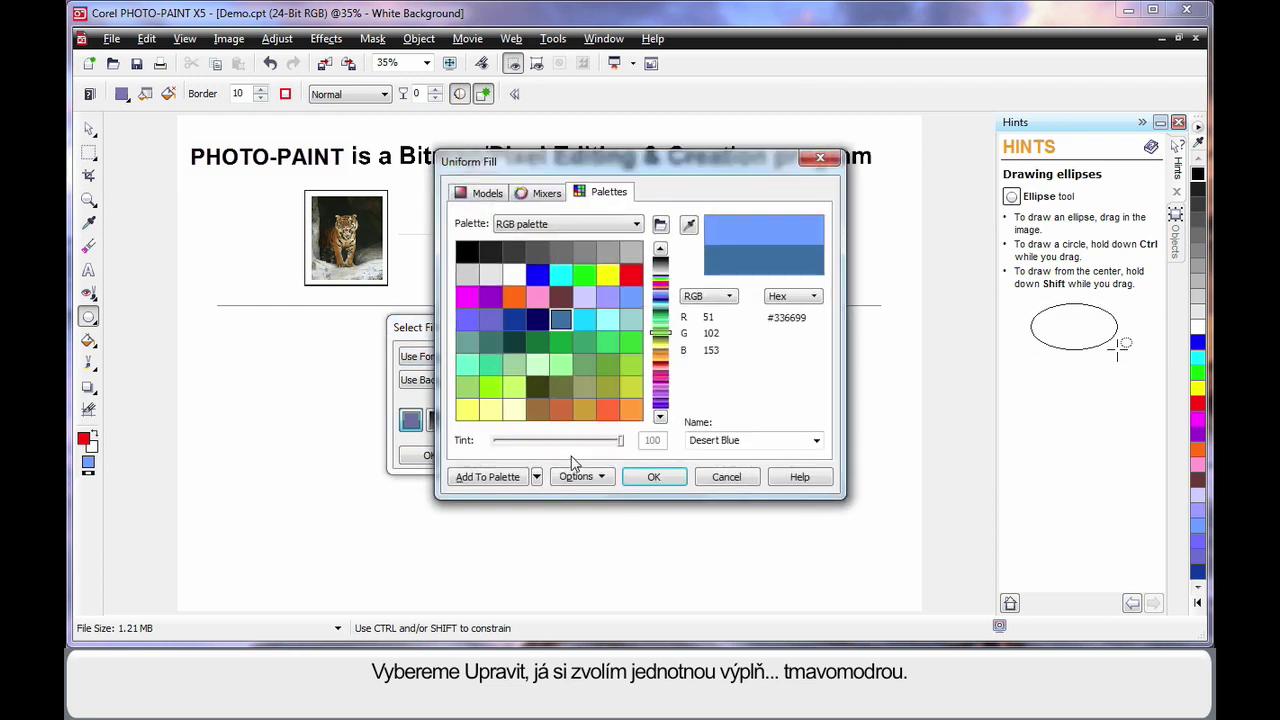
left_click(538, 278)
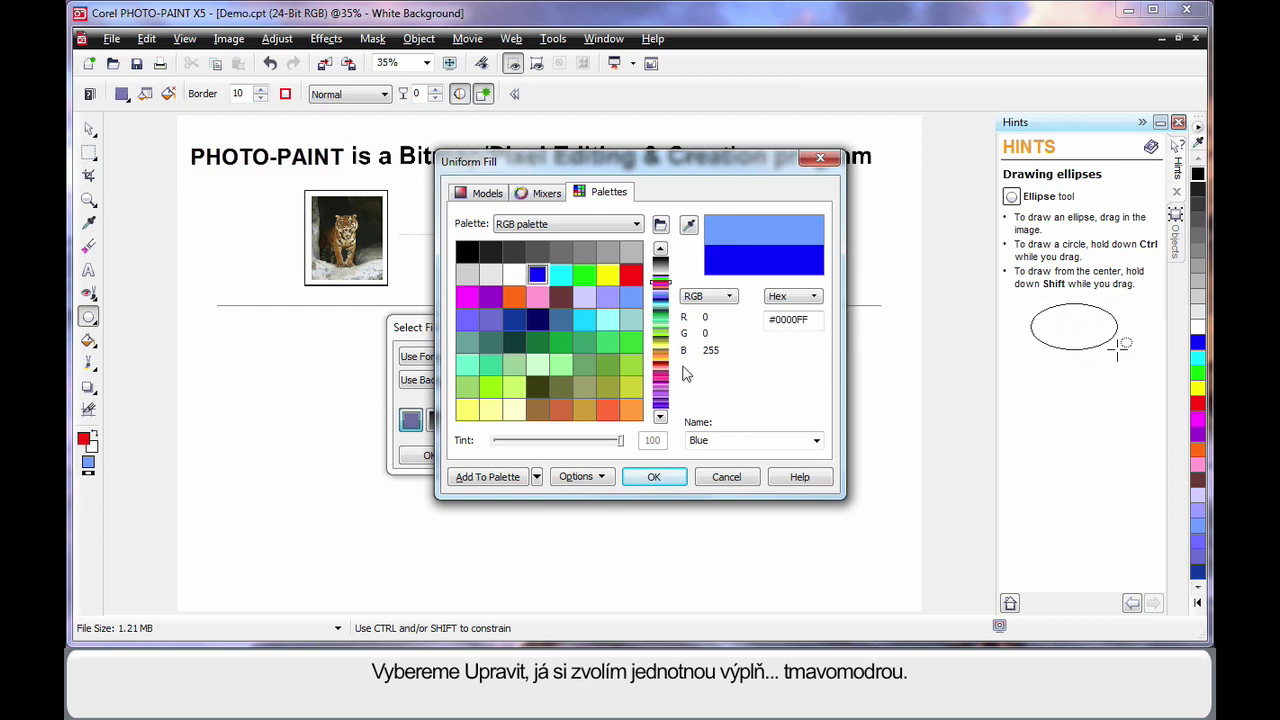
left_click(653, 477)
left_click(427, 459)
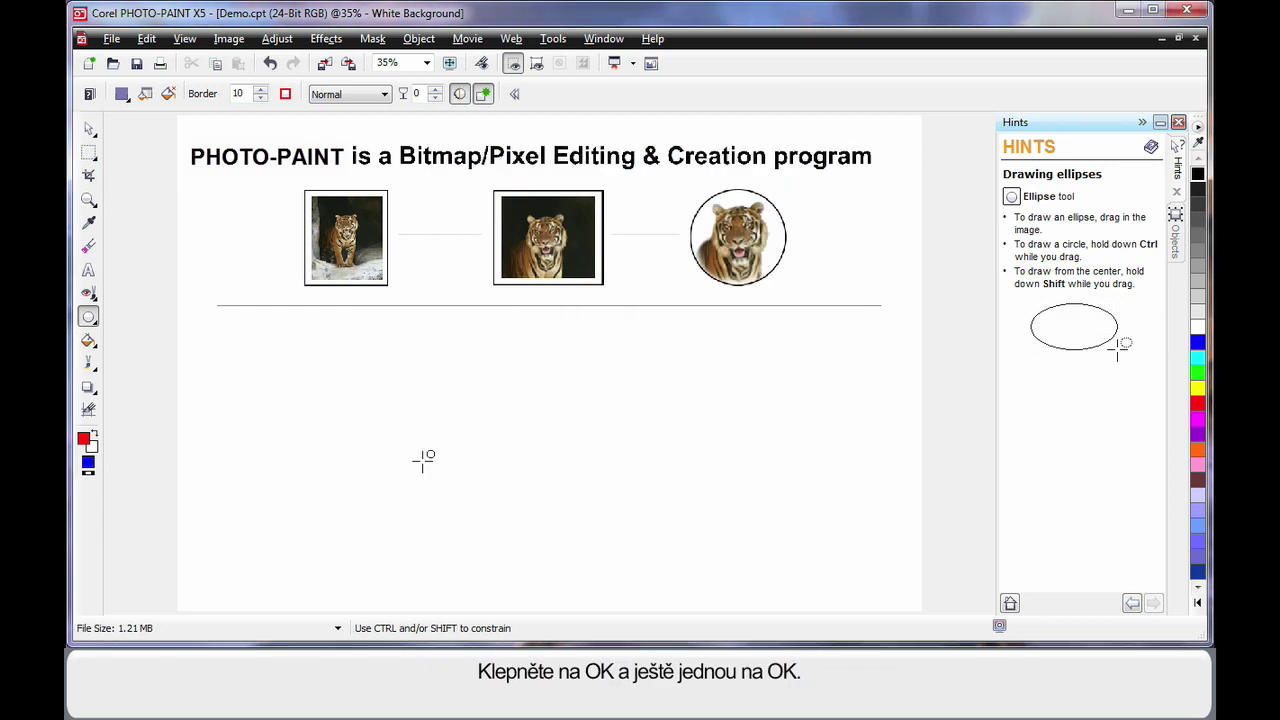
- Choose a black outline and green fill, then draw a wide ellipse below the divider line
left_click(1199, 194)
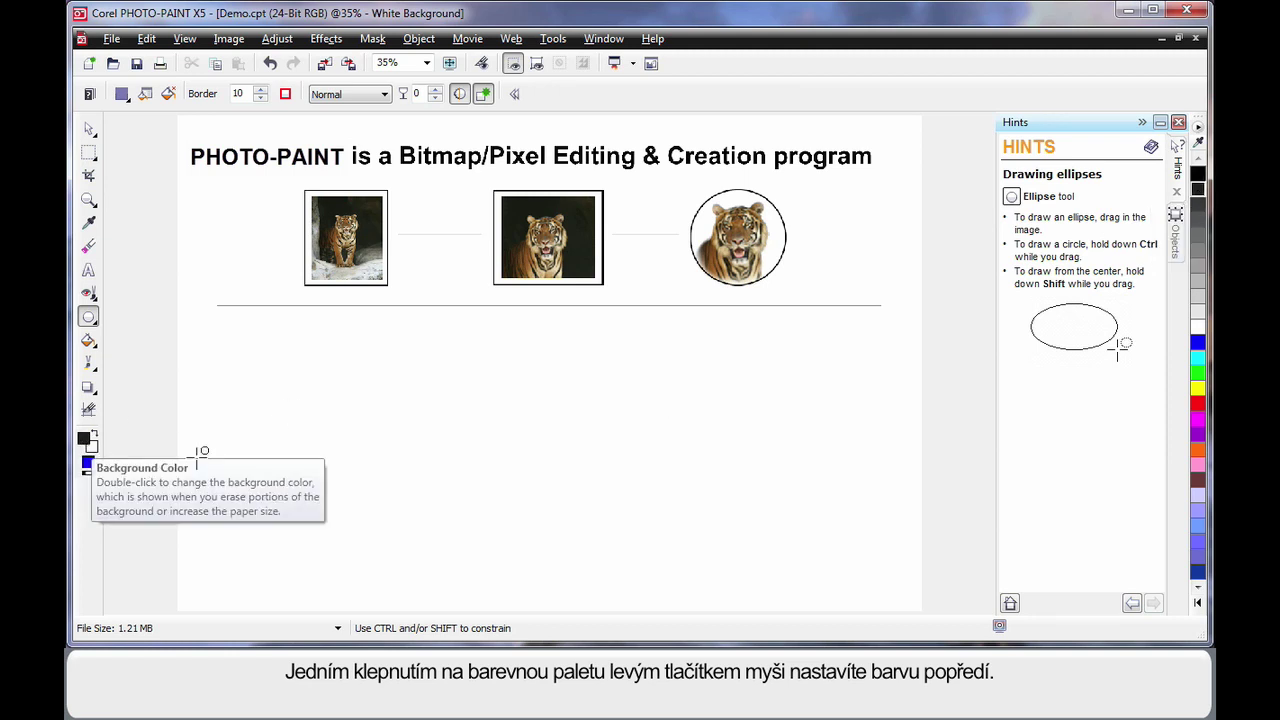
right_click(1195, 373)
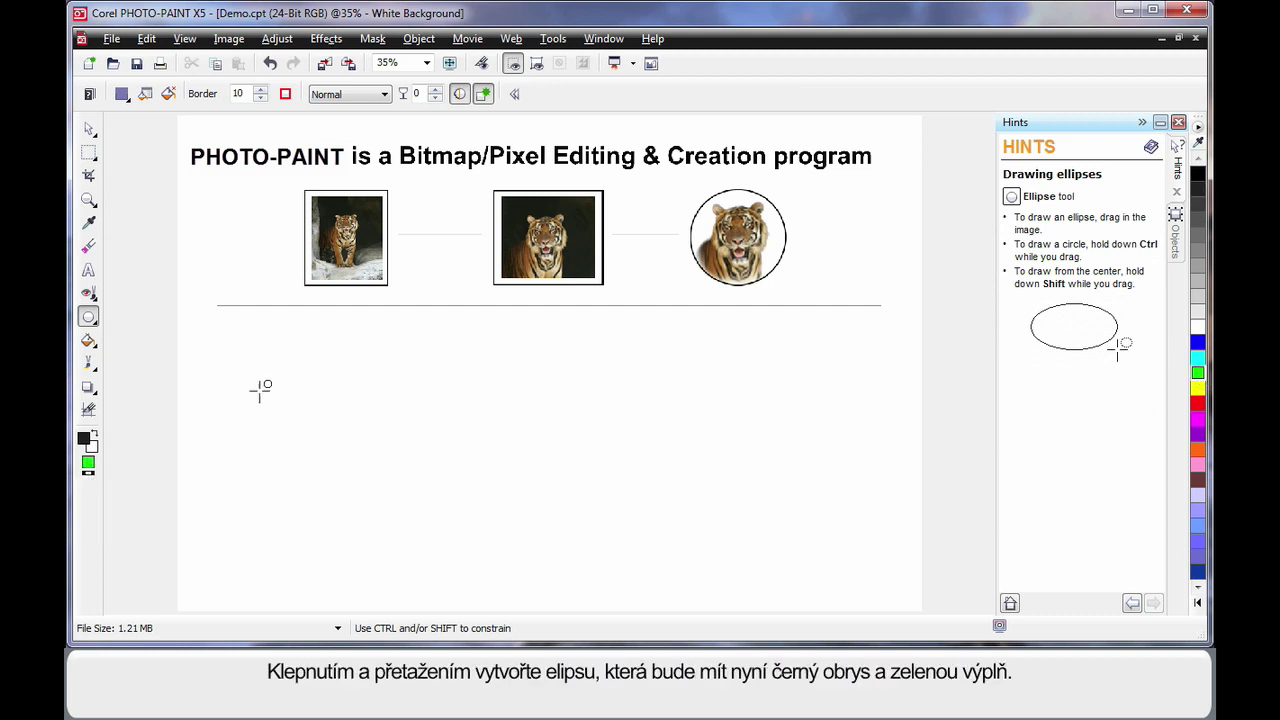
left_click_drag(231, 348, 334, 434)
left_click_drag(875, 507, 884, 508)
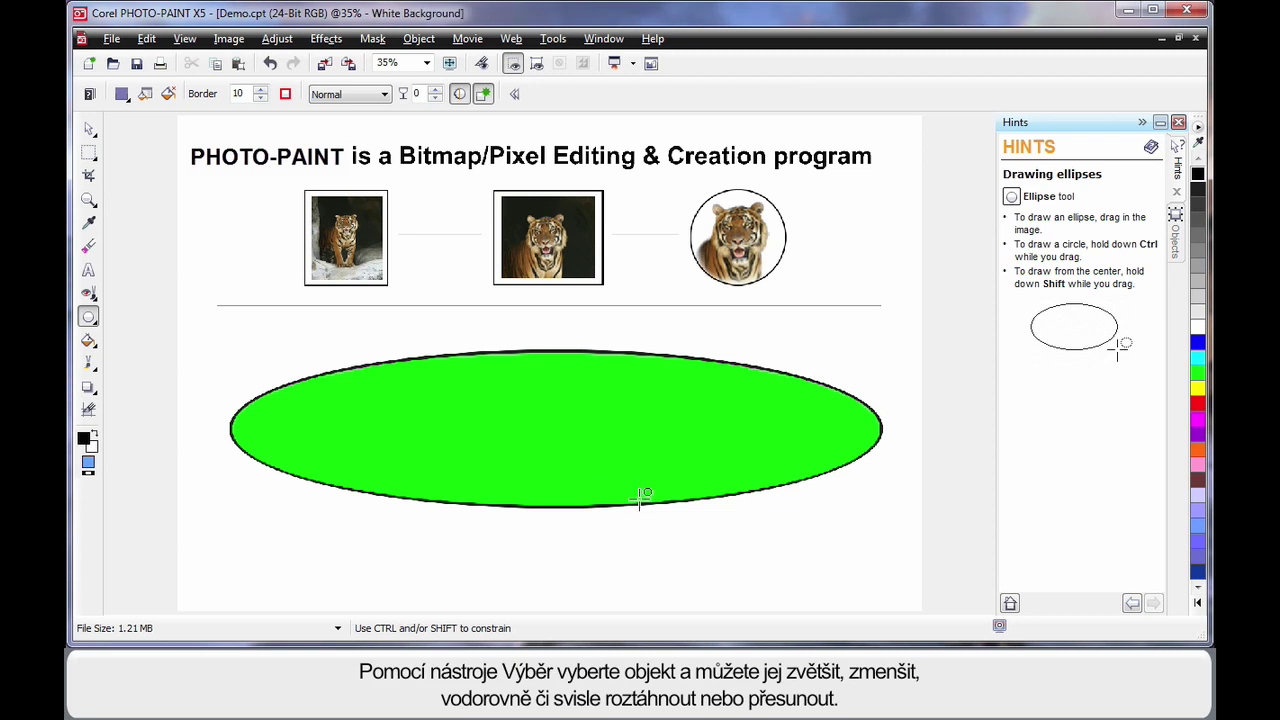
- Resize the green ellipse to about 77.661 × 24.956 and centre it below the tigers
left_click(89, 129)
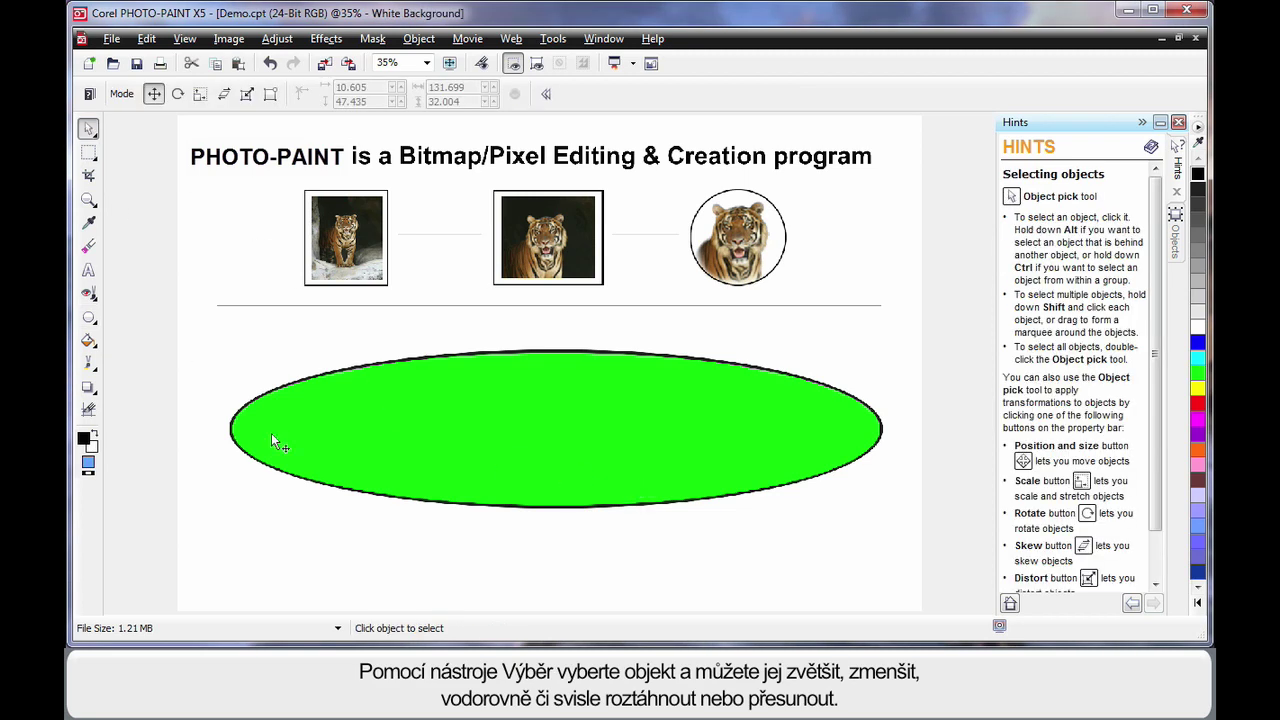
left_click(575, 466)
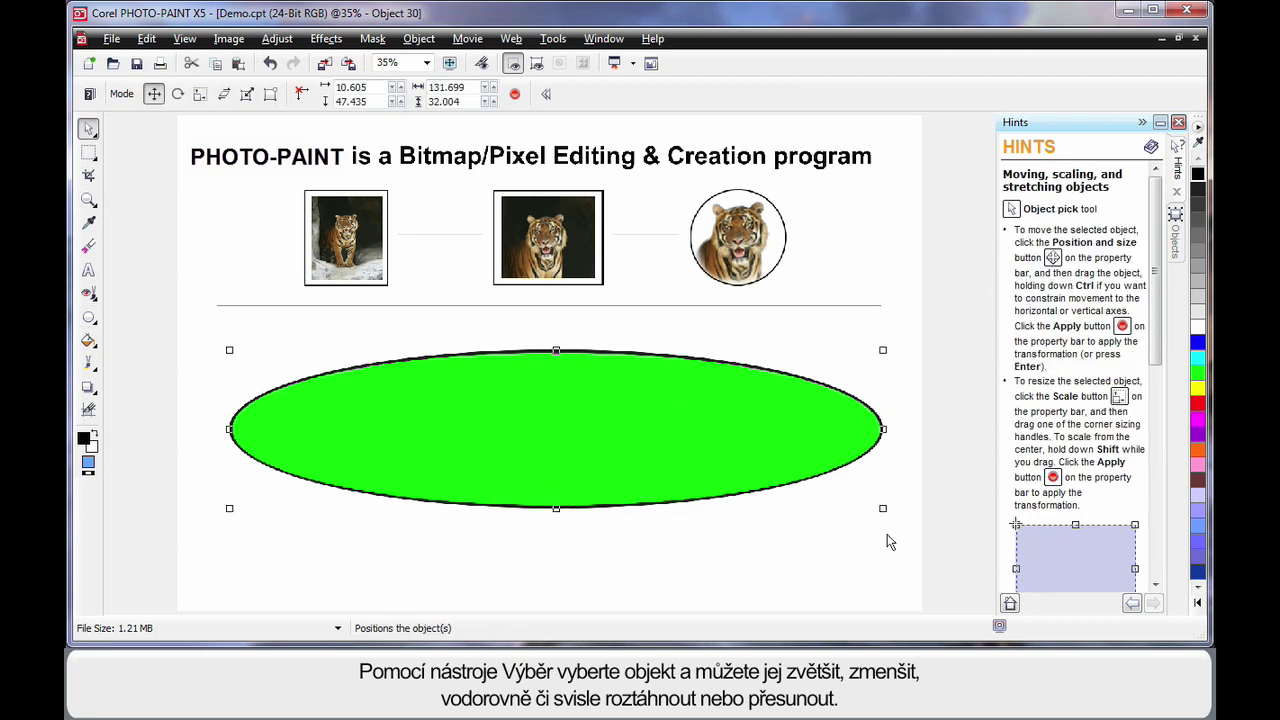
left_click_drag(882, 508, 709, 423)
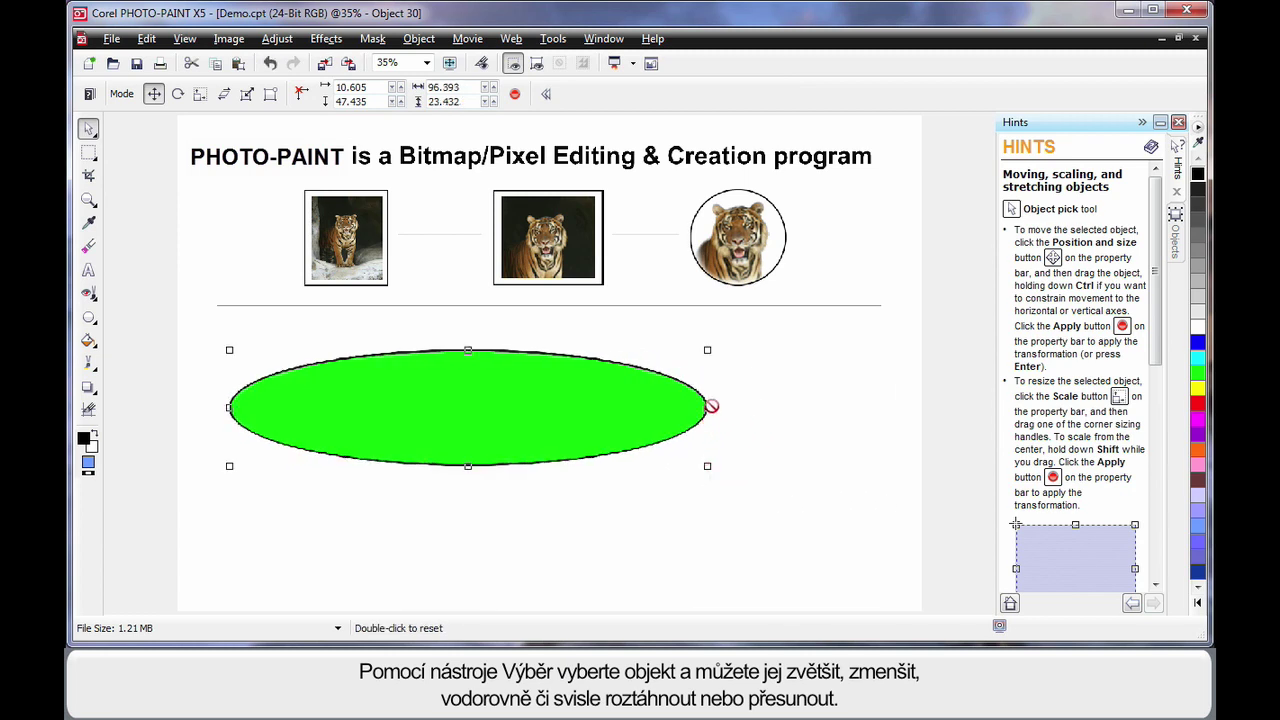
left_click_drag(789, 407, 614, 407)
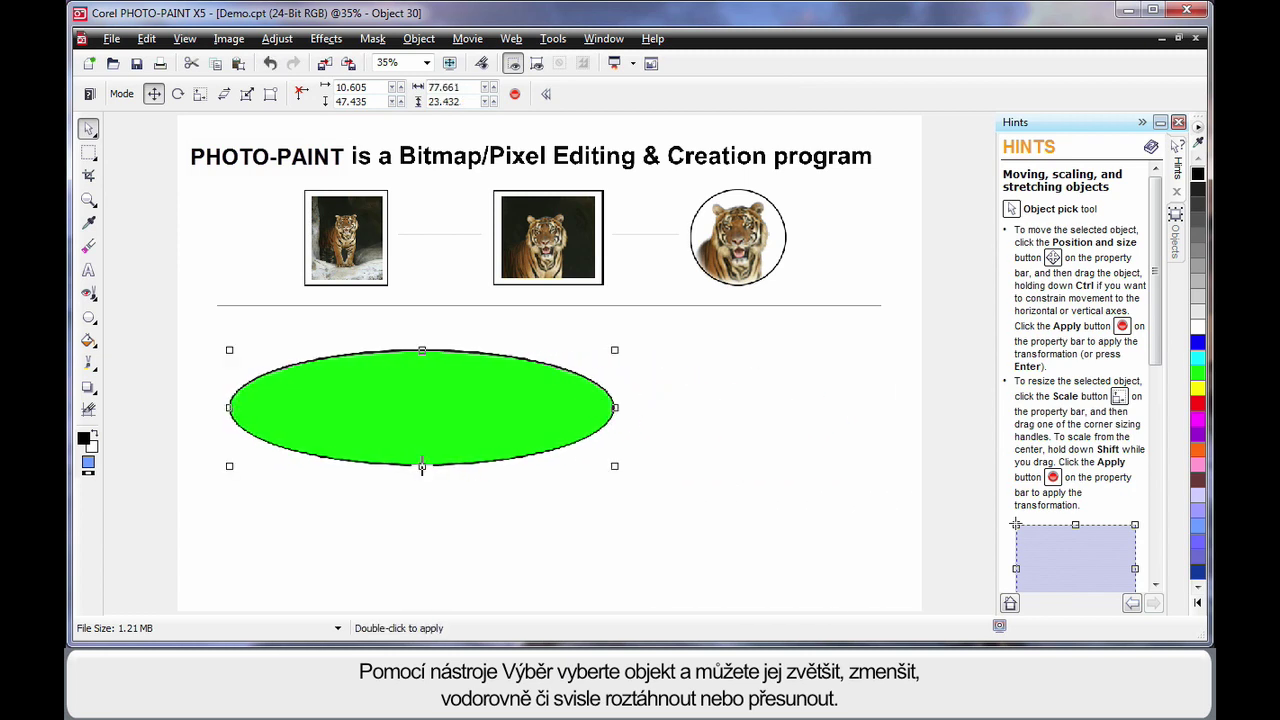
left_click_drag(425, 467, 560, 460)
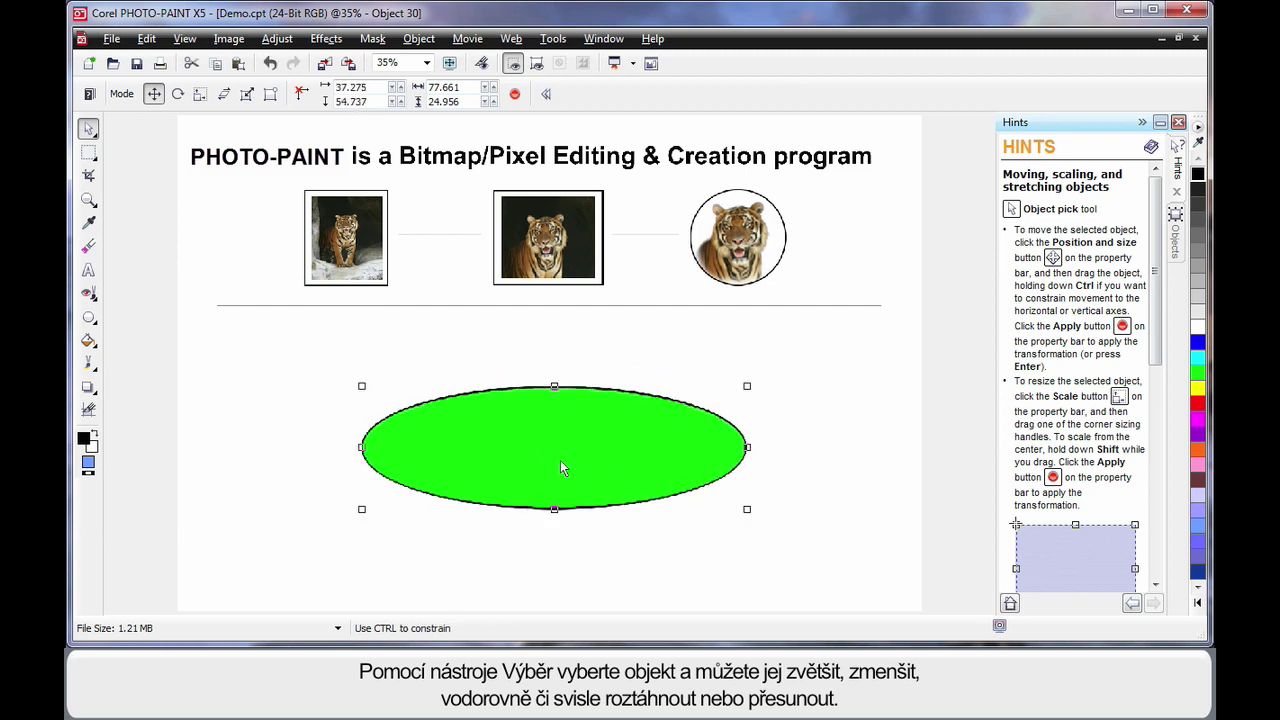
- Cycle the ellipse through rotate, distort and perspective handles, trying a lower-right corner distortion
left_click(587, 439)
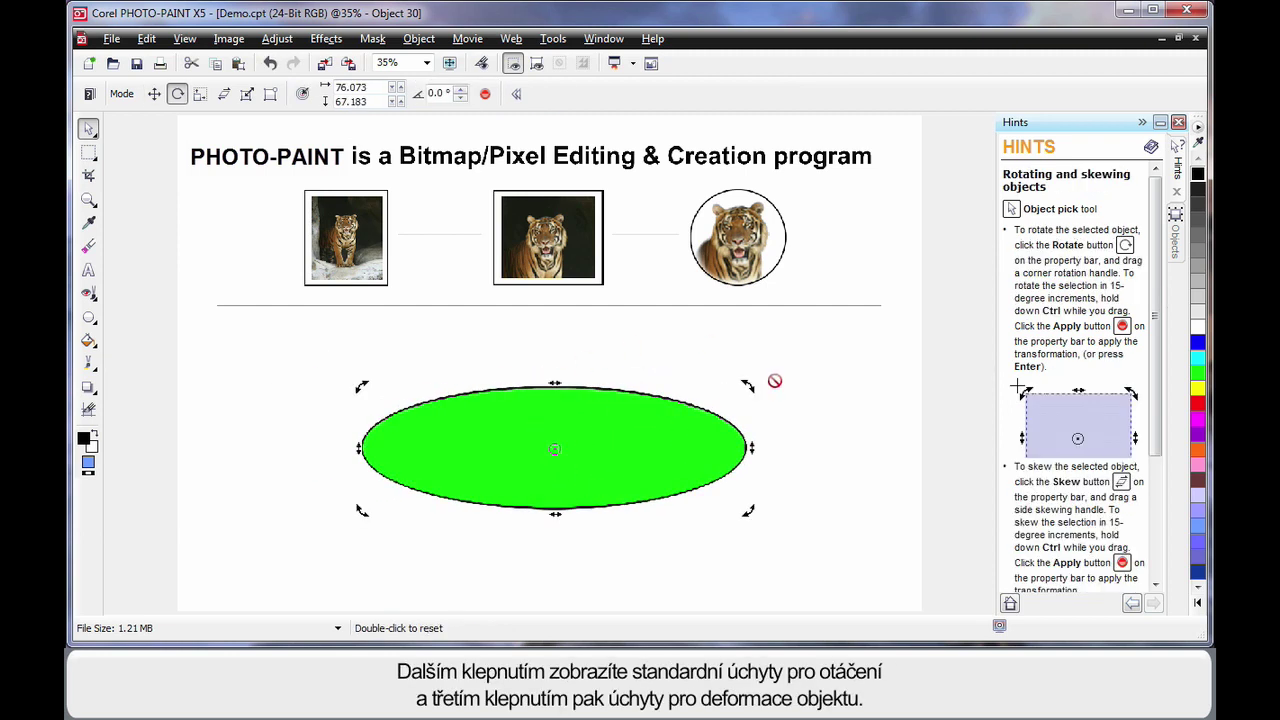
left_click(632, 449)
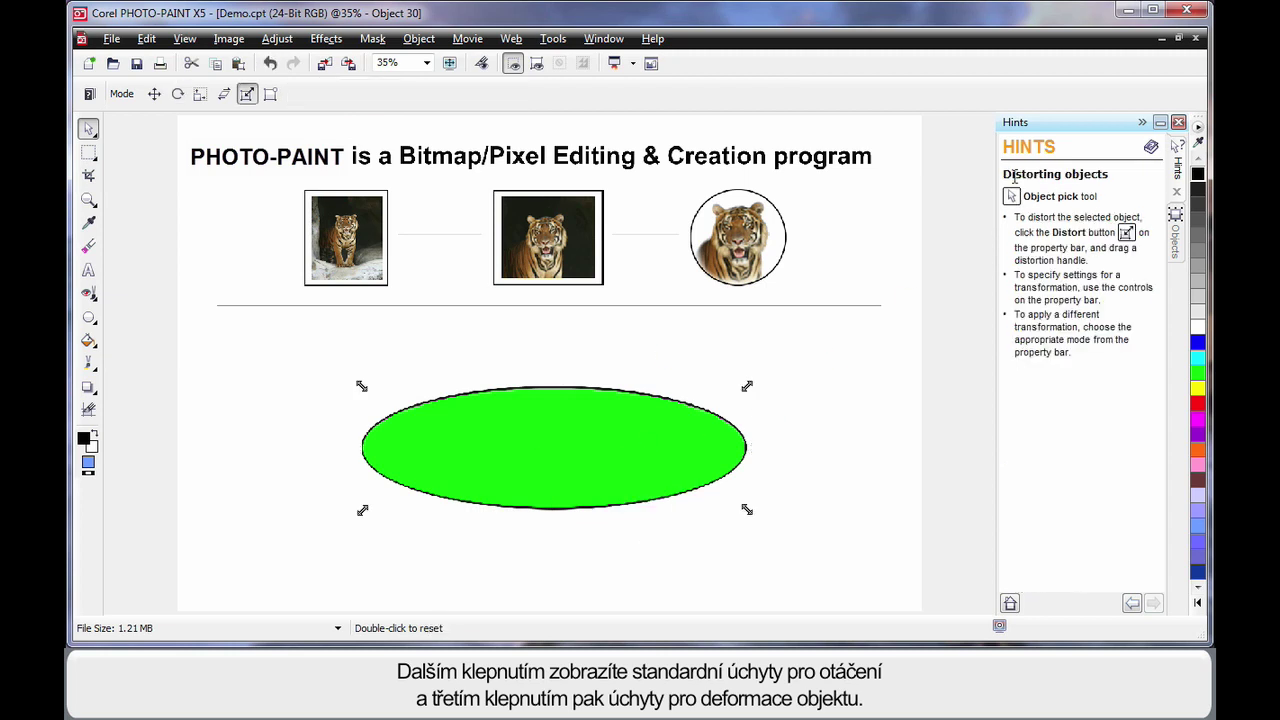
mouse_move(747, 510)
left_mouse_down()
mouse_move(577, 461)
mouse_move(583, 486)
mouse_move(746, 531)
mouse_move(811, 451)
mouse_move(840, 372)
mouse_move(671, 491)
mouse_move(563, 443)
mouse_move(600, 494)
mouse_move(762, 522)
mouse_move(766, 491)
mouse_move(757, 509)
left_mouse_up()
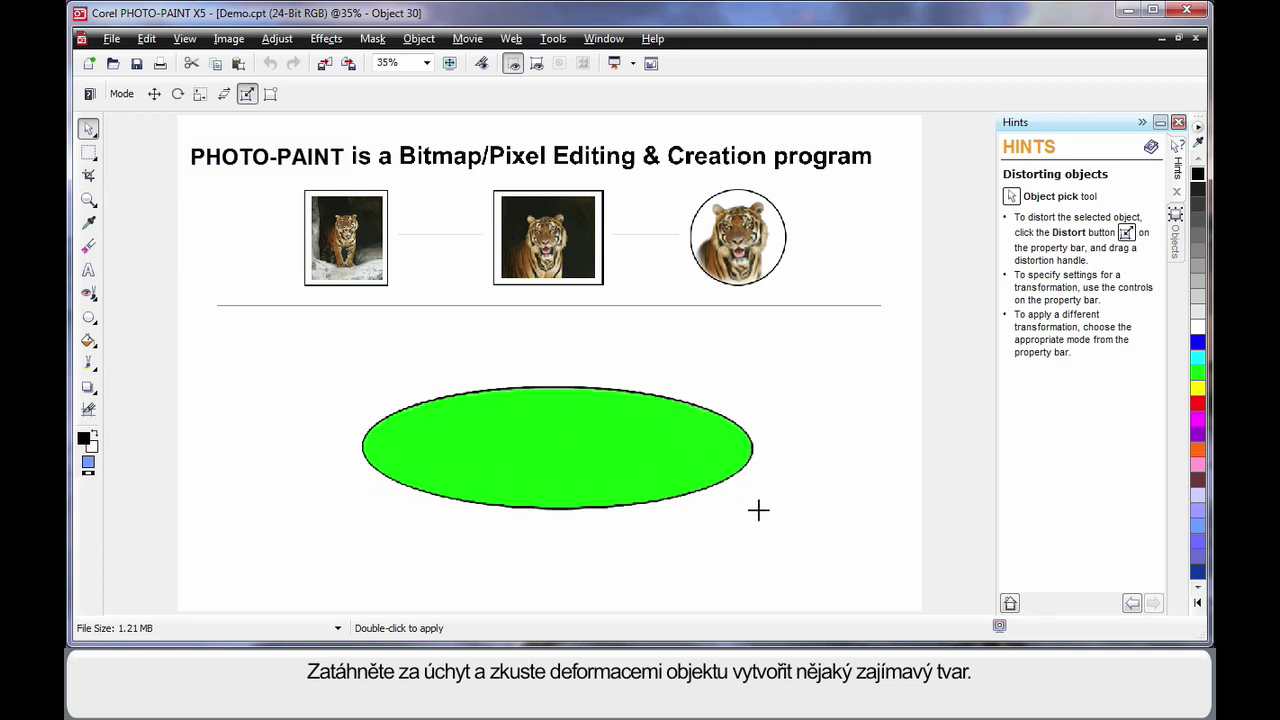
left_click(616, 444)
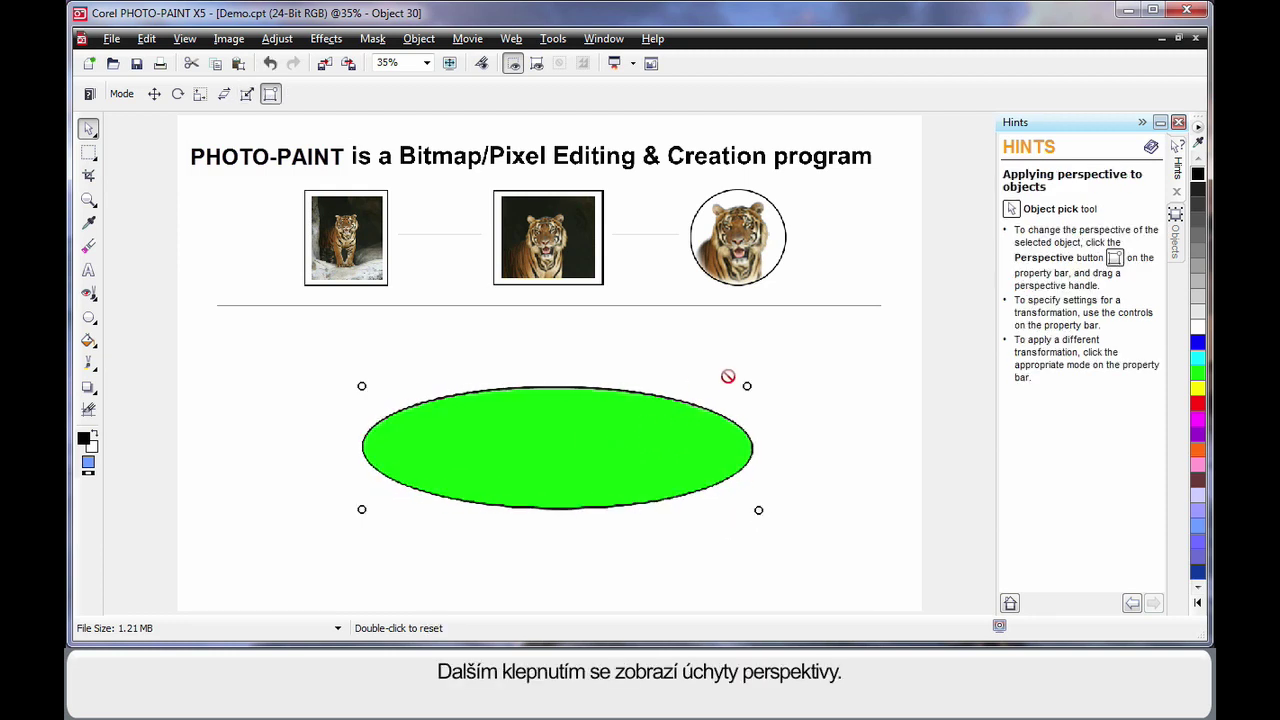
- Pull the top-right perspective handle inward and apply the perspective transformation to the ellipse
left_click_drag(748, 386, 615, 347)
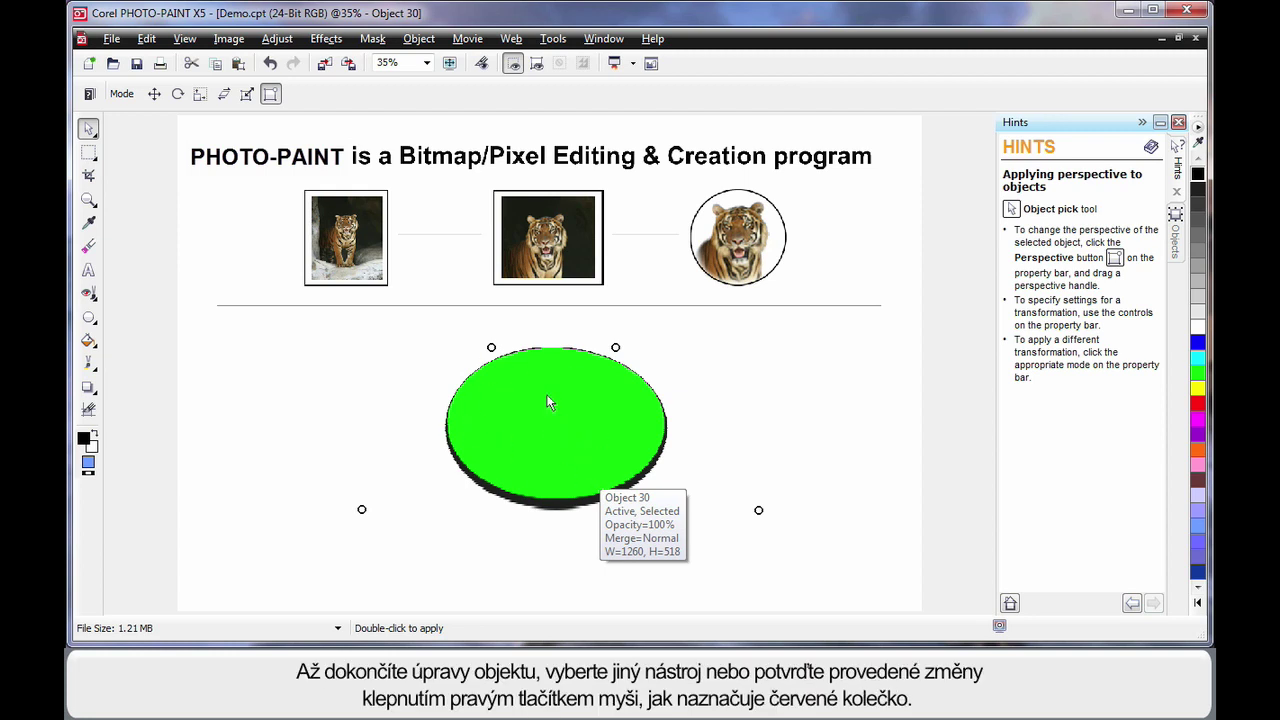
right_click(361, 394)
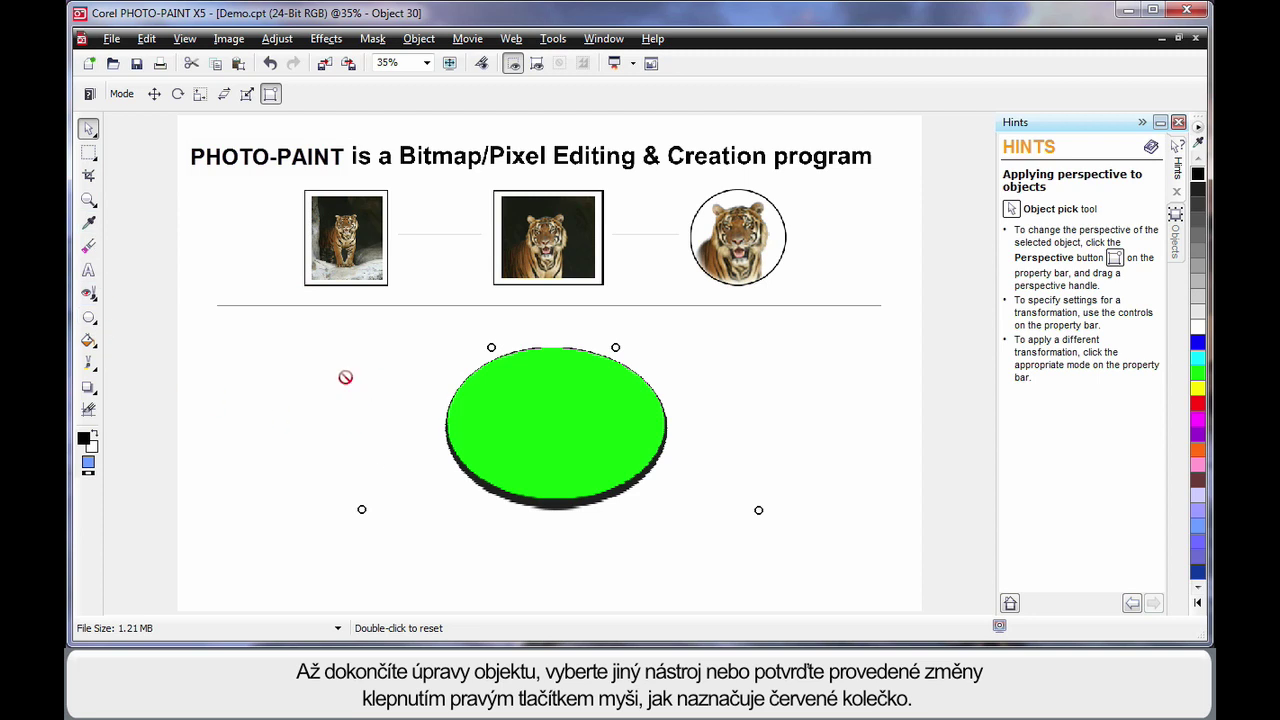
right_click(554, 411)
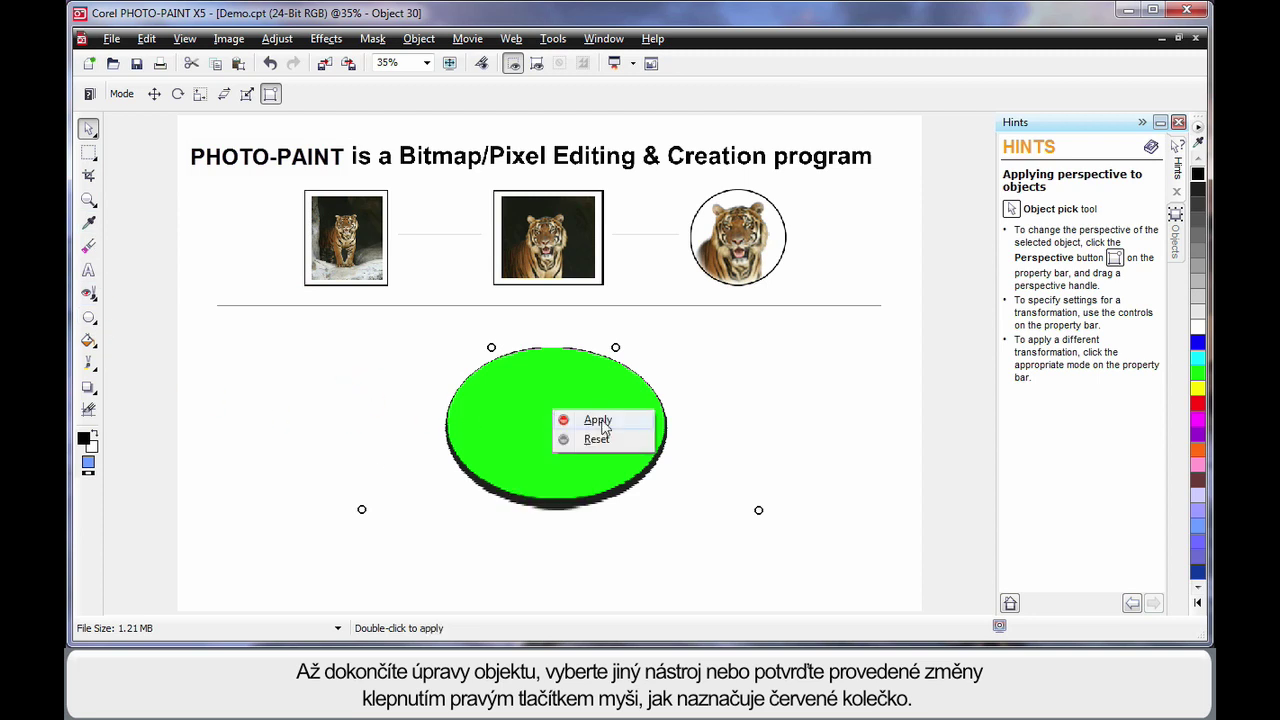
left_click(598, 420)
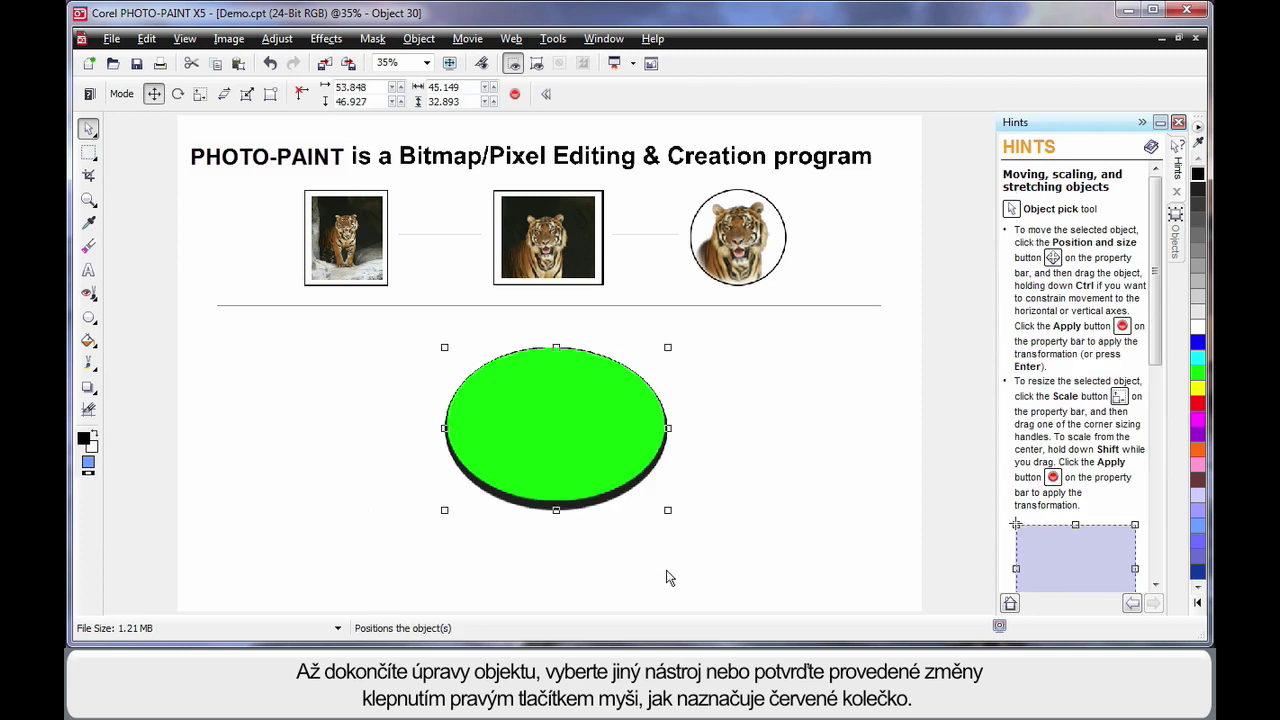
left_click(723, 571)
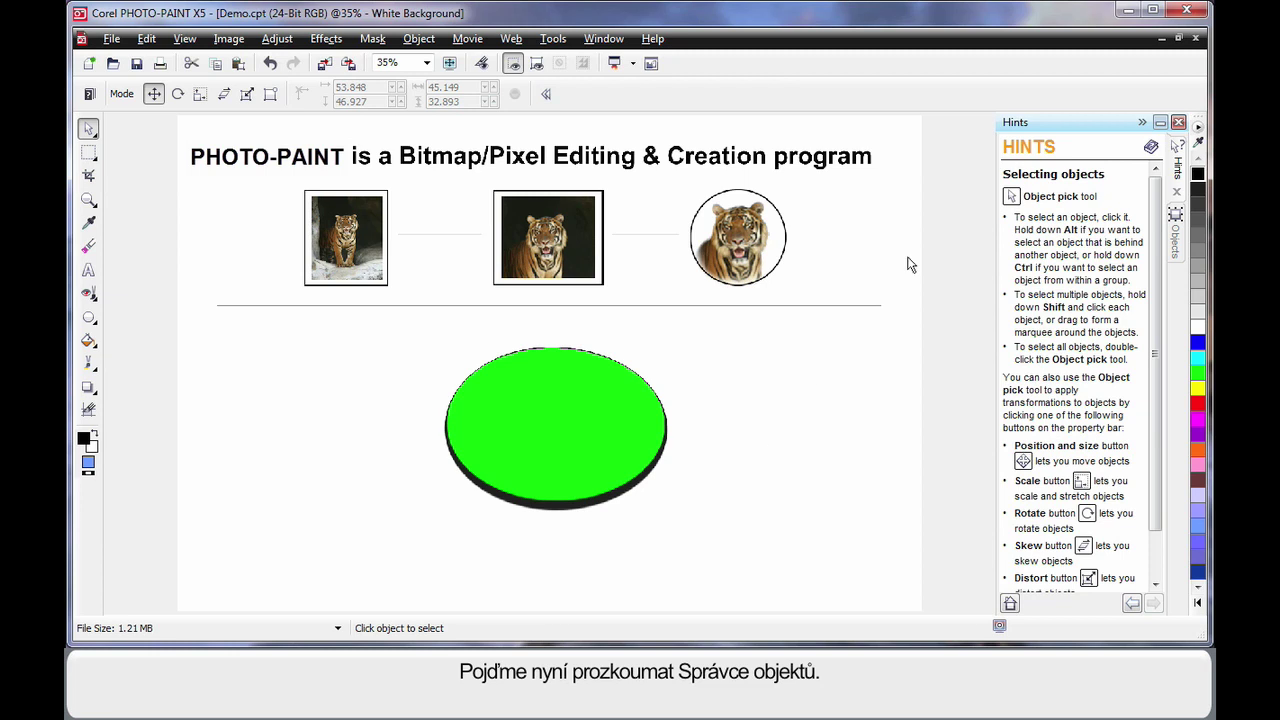
- Show the Objects list and enlarge its layer thumbnails
left_click(1178, 238)
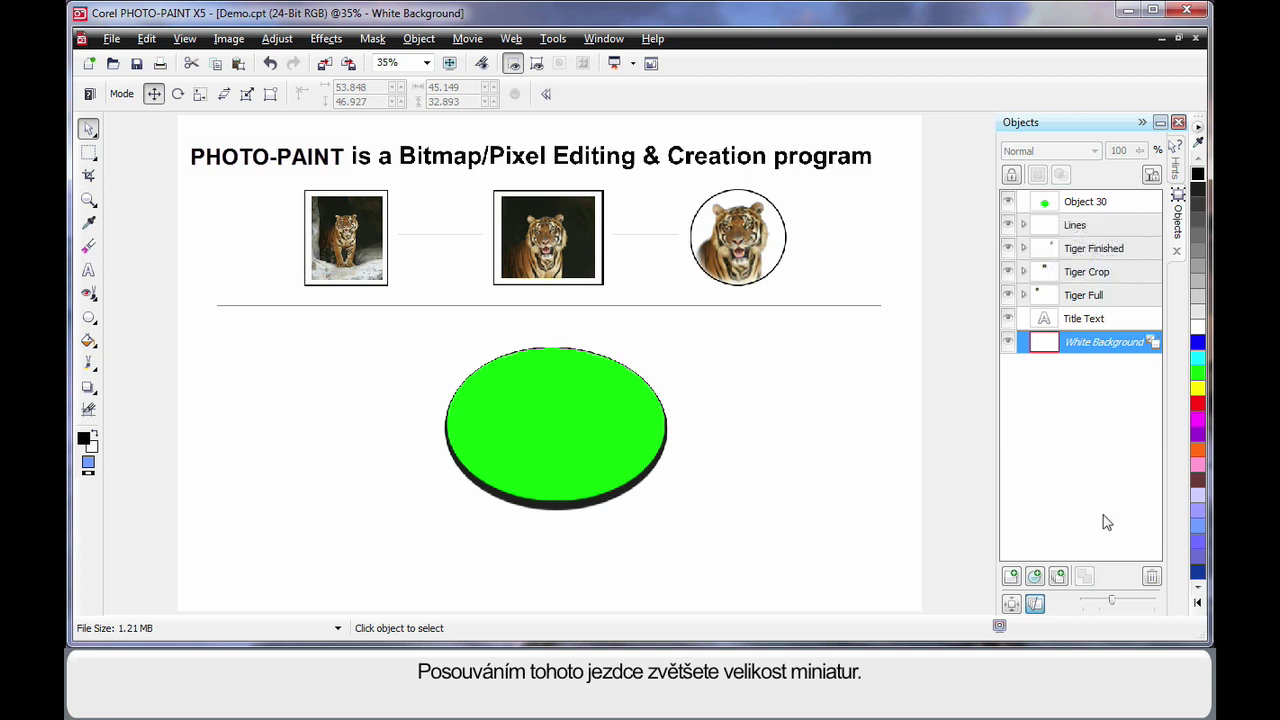
left_click_drag(1116, 607, 1126, 606)
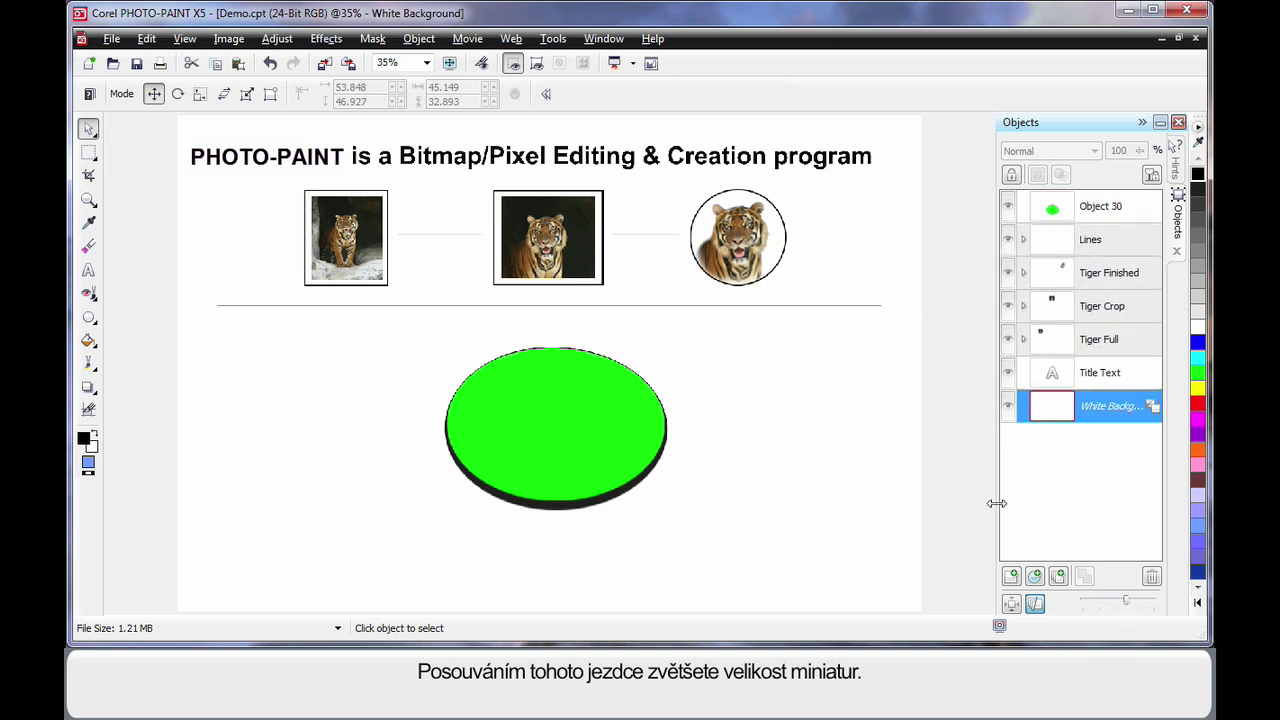
- Widen the Objects docker, enlarge thumbnails further, and turn on Thumbnail Extents Mode
left_click_drag(996, 503, 946, 514)
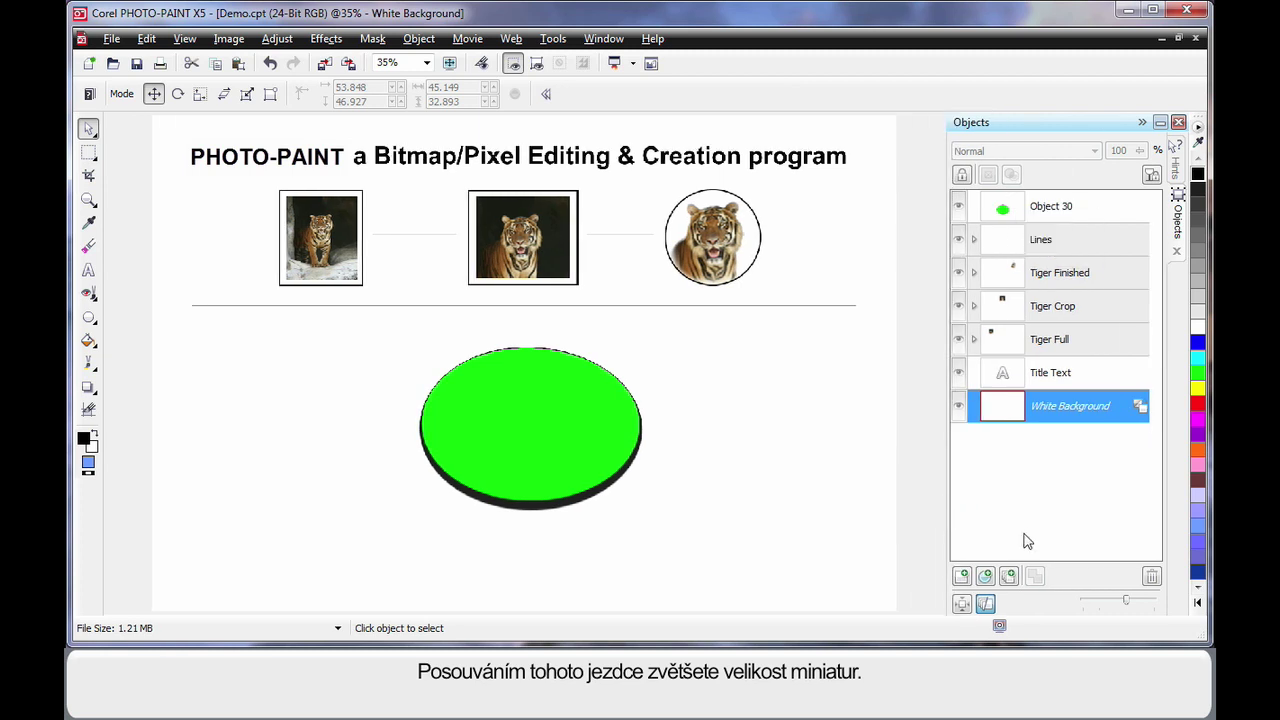
left_click_drag(1126, 601, 1138, 605)
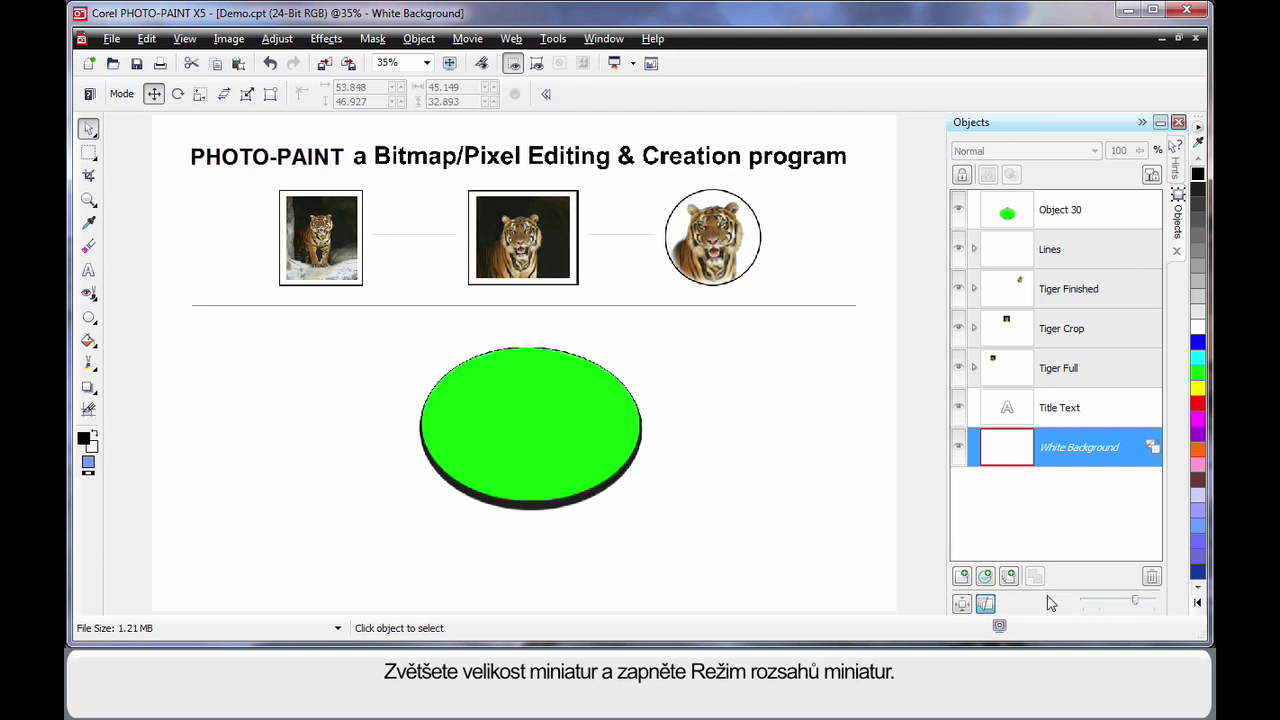
left_click(961, 605)
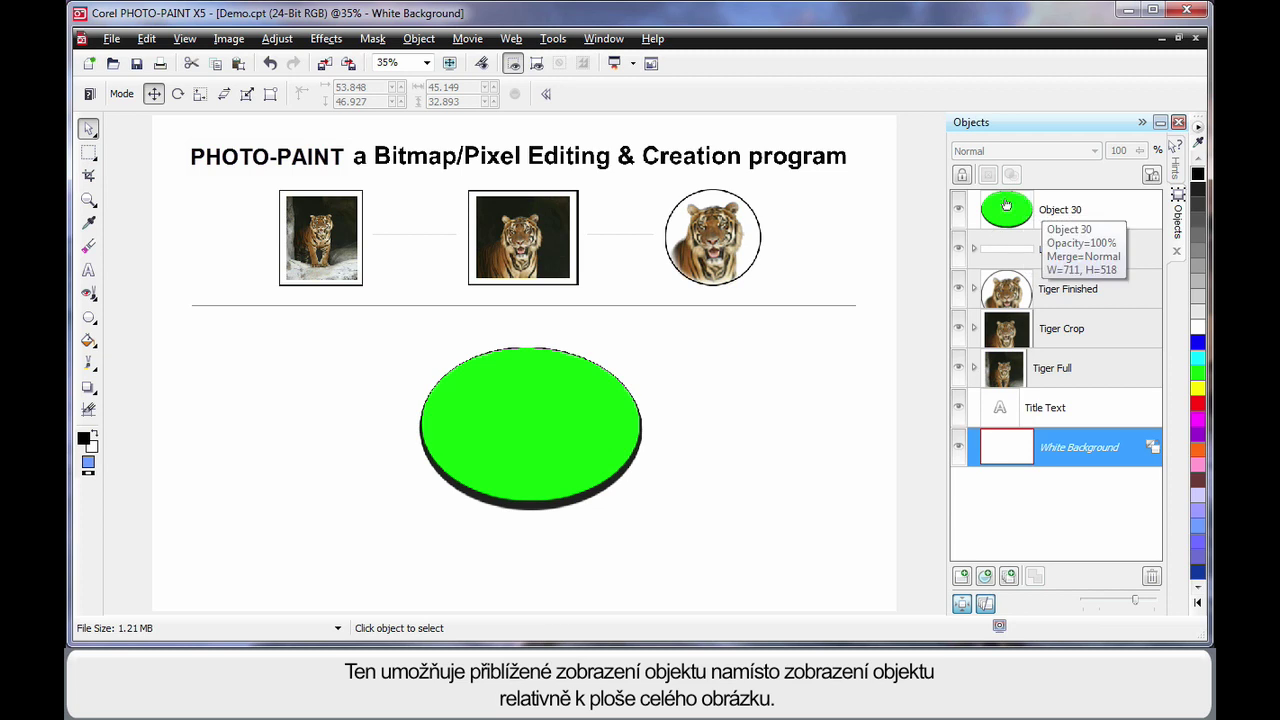
left_click(961, 605)
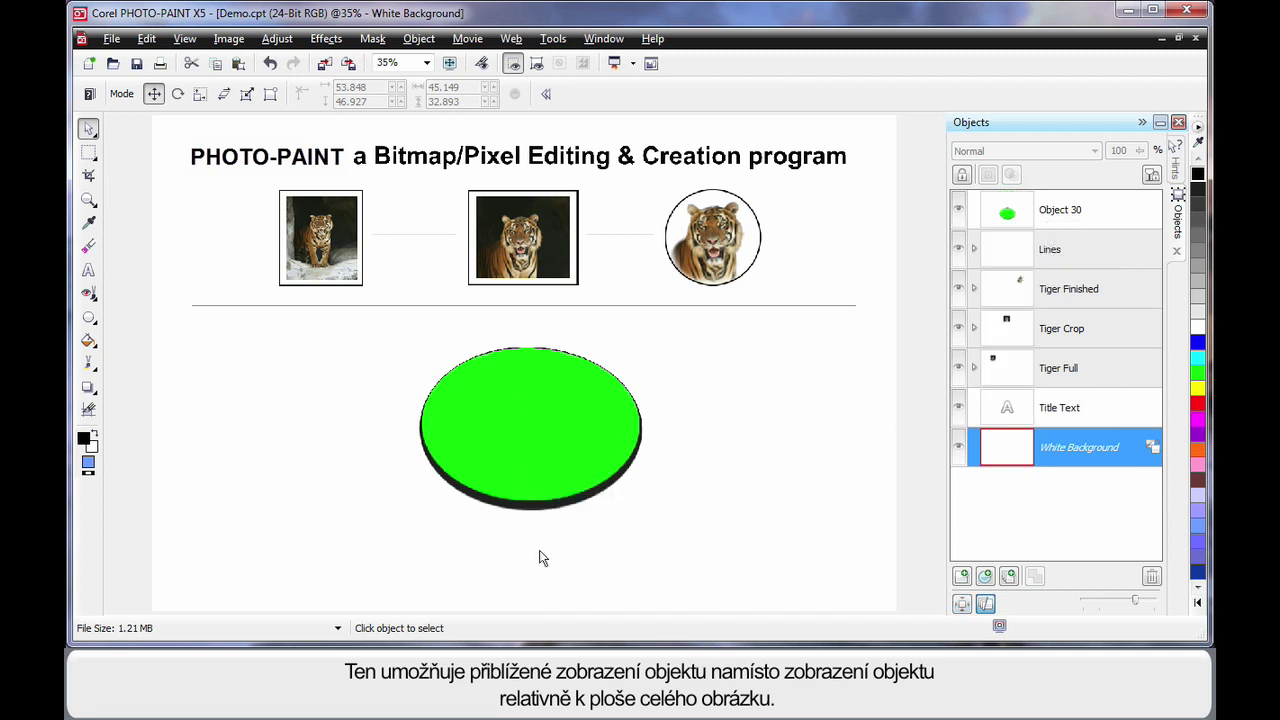
left_click(961, 605)
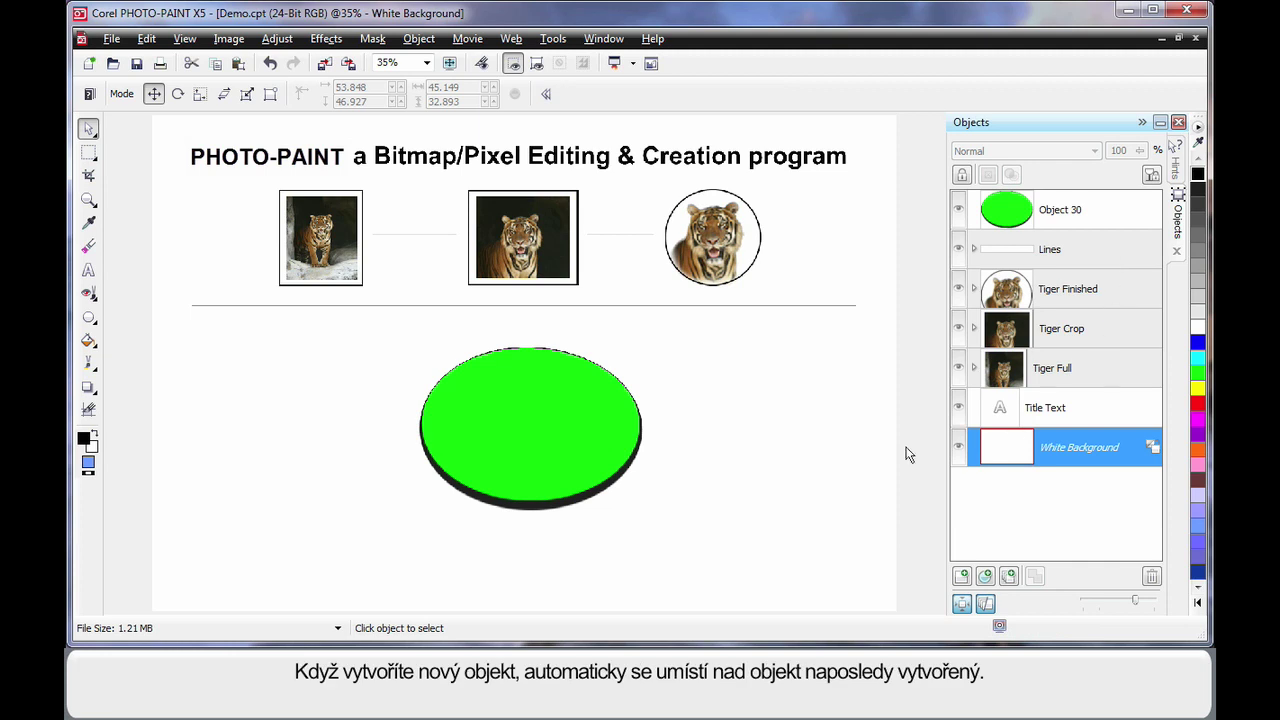
left_click(89, 318)
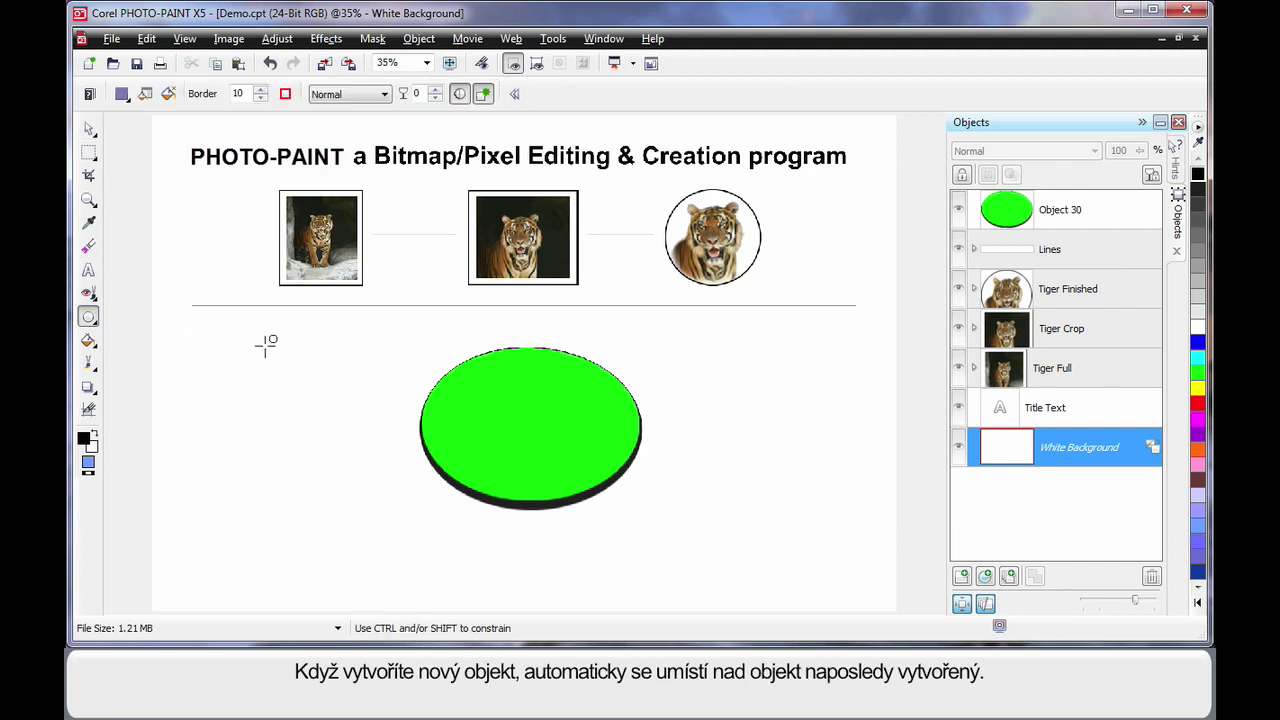
mouse_move(234, 338)
left_mouse_down()
mouse_move(246, 377)
mouse_move(394, 424)
mouse_move(392, 457)
left_mouse_up()
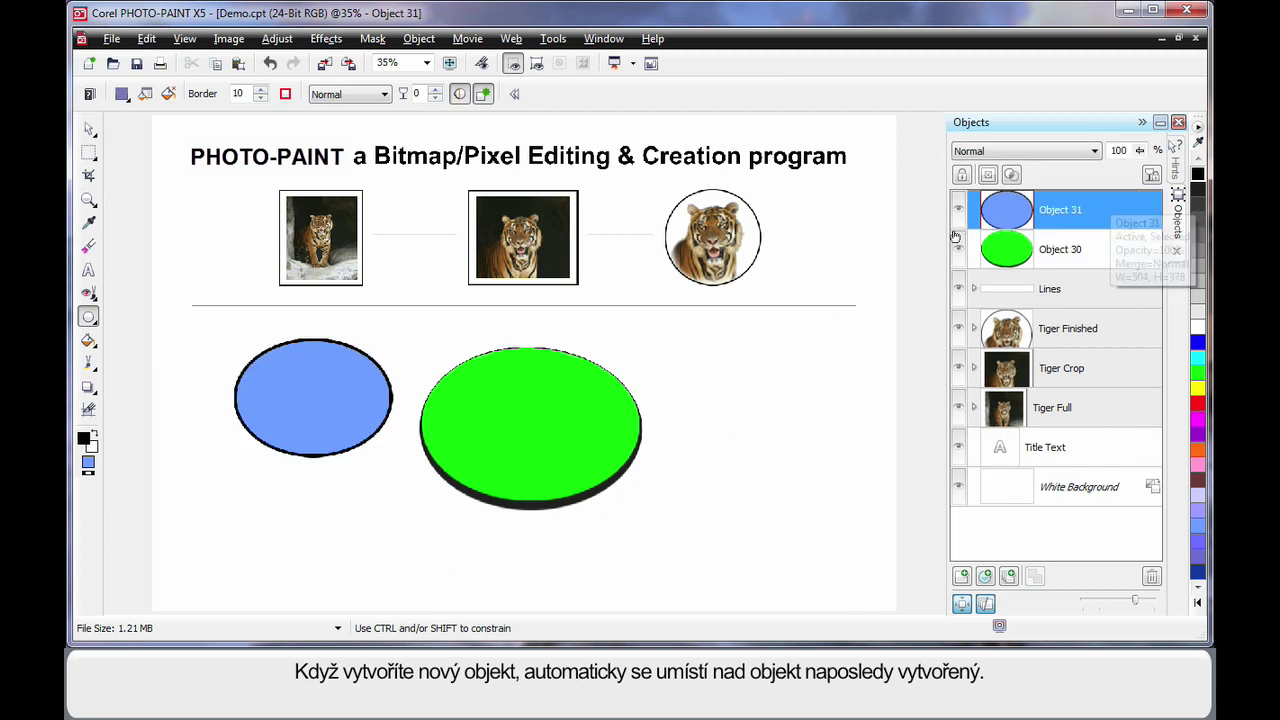
left_click(89, 130)
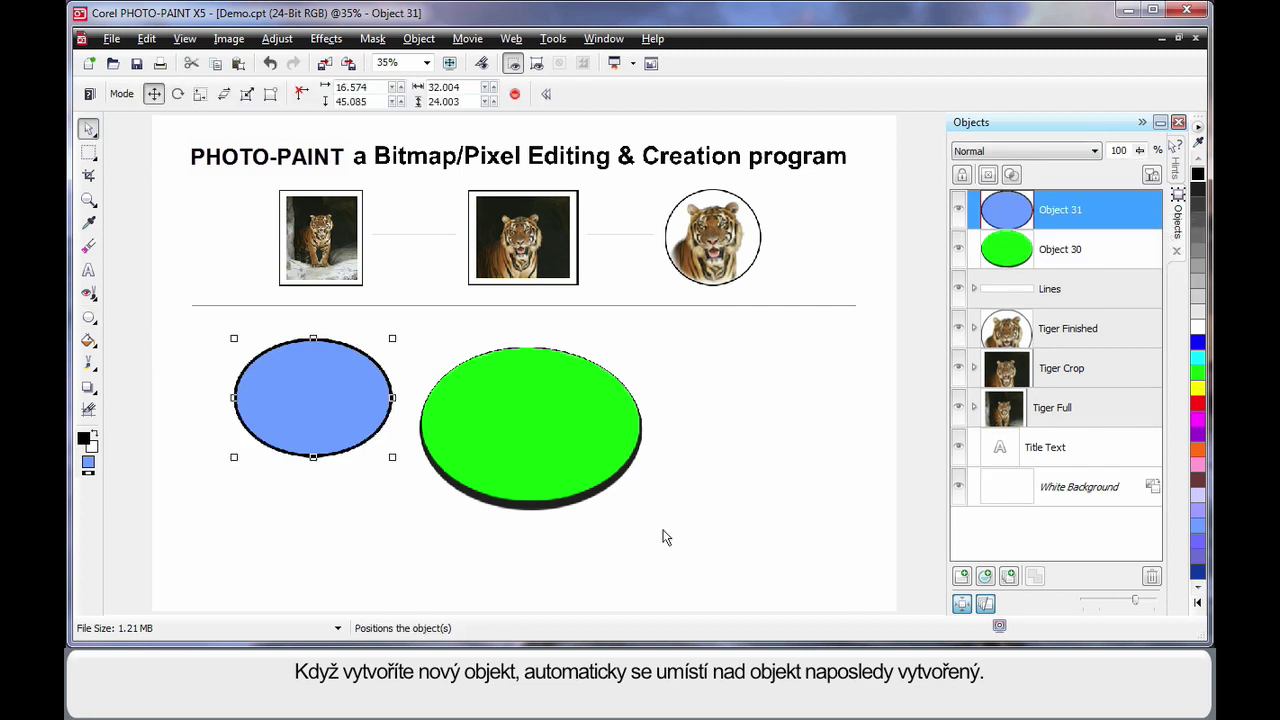
key("Delete")
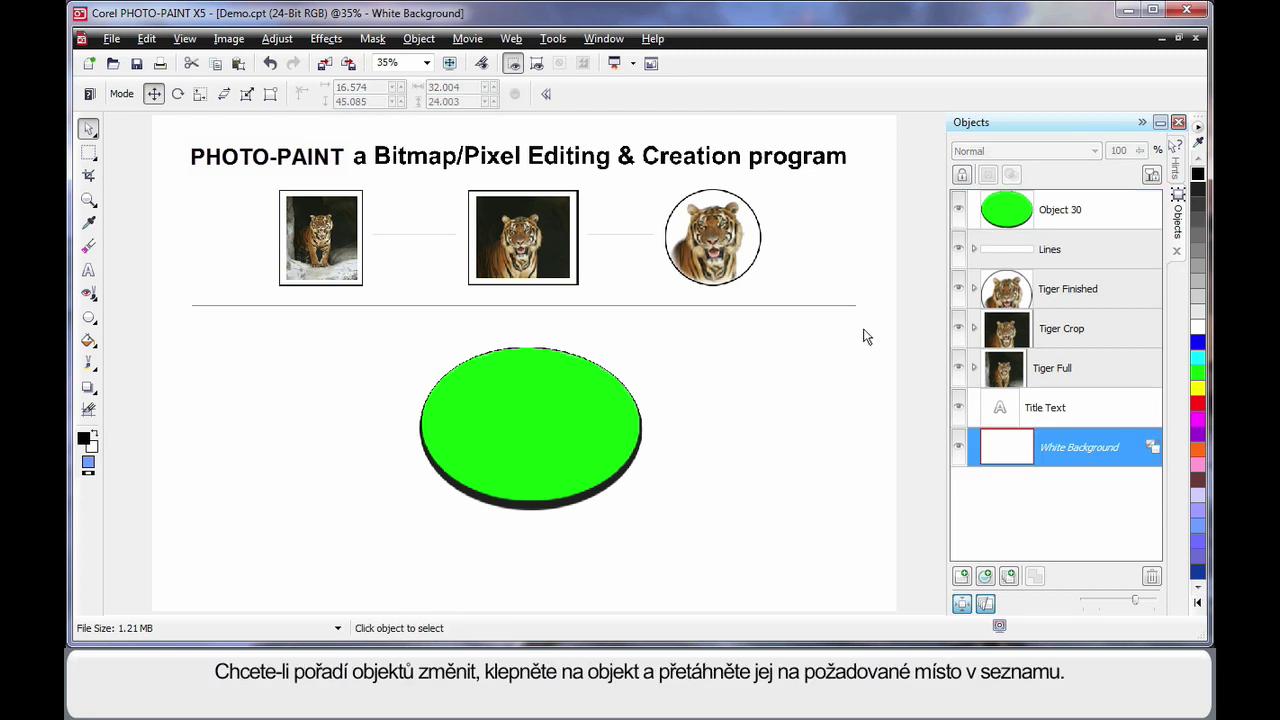
- Move Object 30 just above White Background, then drag the ellipse over the tigers and back
left_click_drag(1046, 212, 1072, 427)
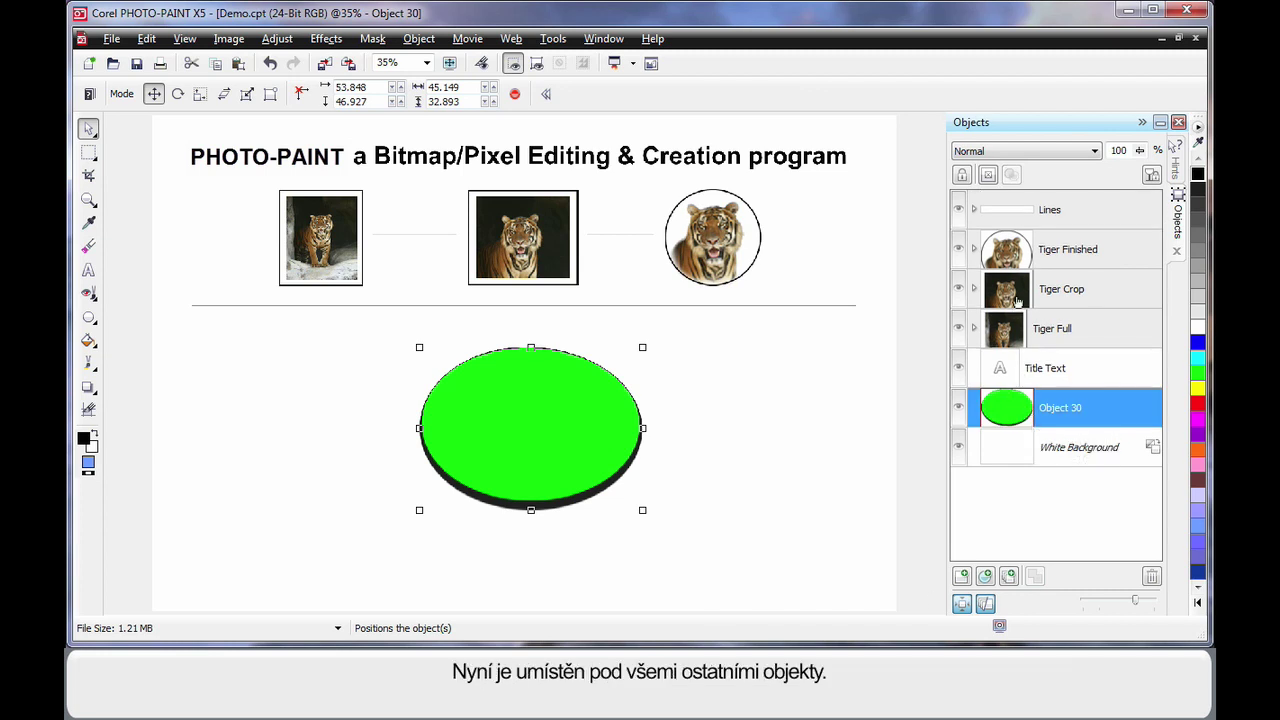
left_click_drag(568, 439, 379, 235)
left_click_drag(410, 194, 737, 270)
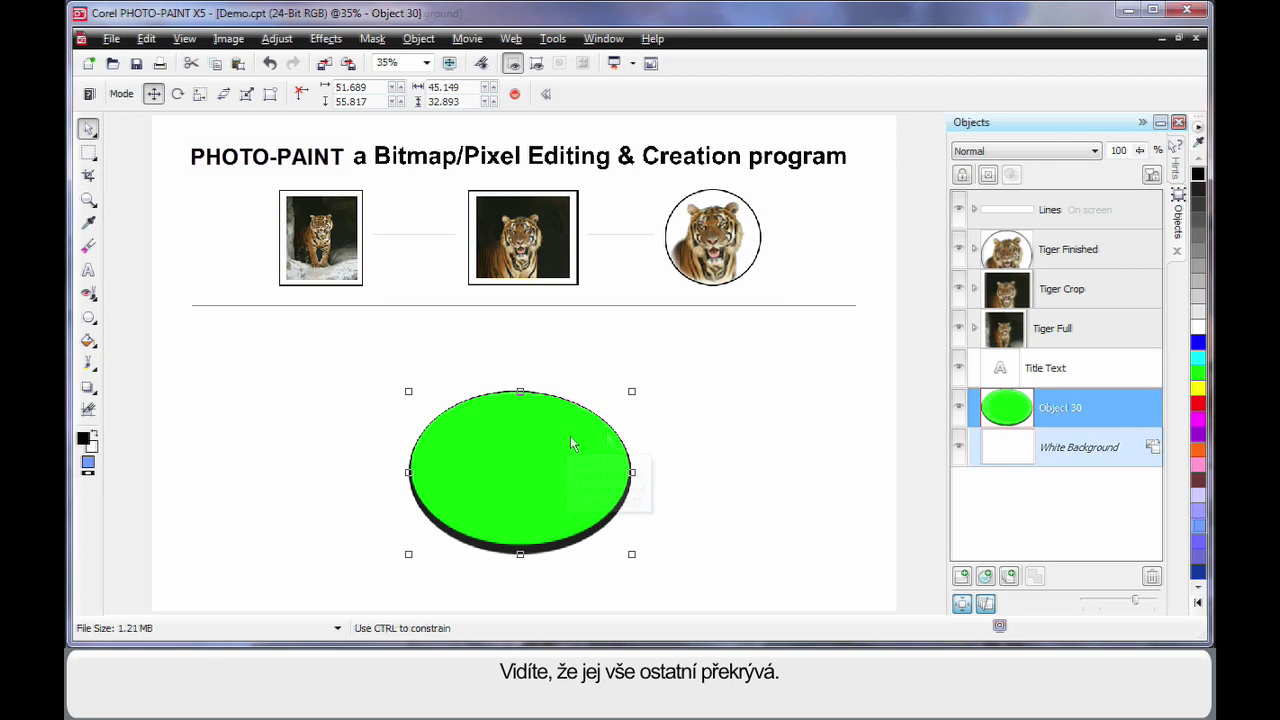
left_click(720, 463)
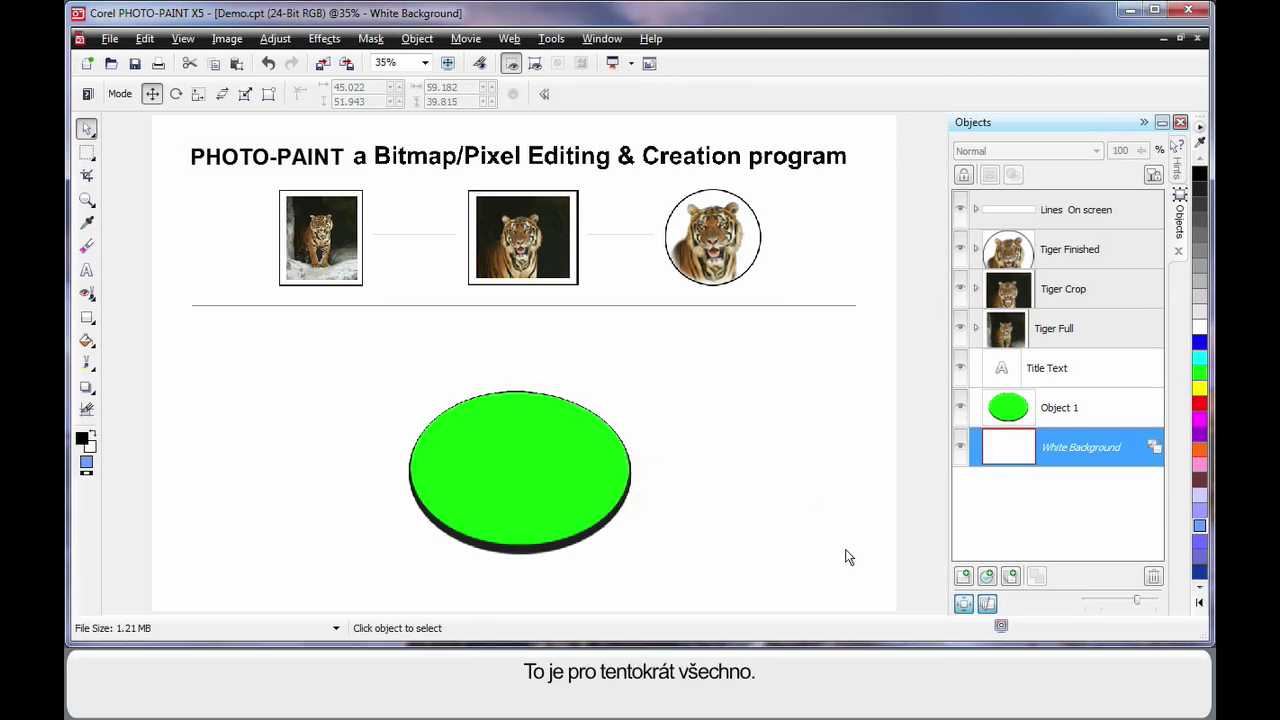